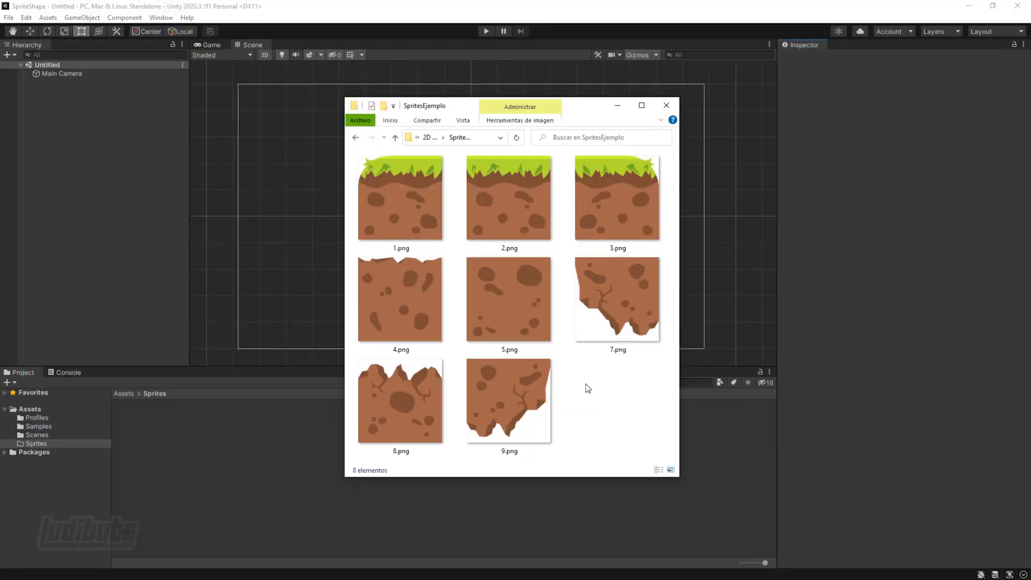
Import all eight PNG images from the SpritesEjemplo folder into the project's Sprites folder
key(ctrl+a)
drag(390, 398, 225, 456)
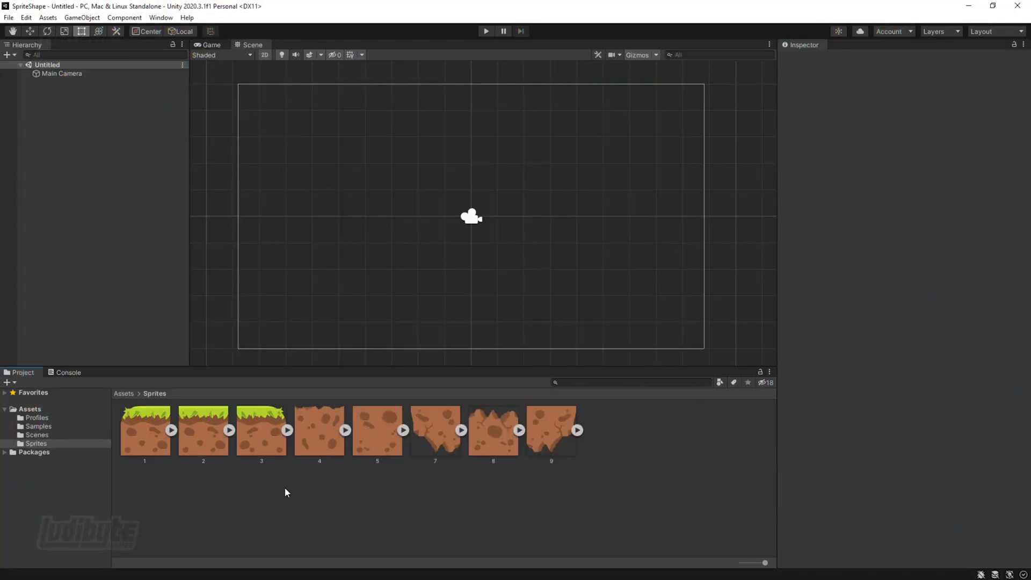
Set all eight imported textures to Sprite (2D and UI), with Mesh Type Full Rect and Sprite Mode Single
click(148, 434)
shift+click(540, 433)
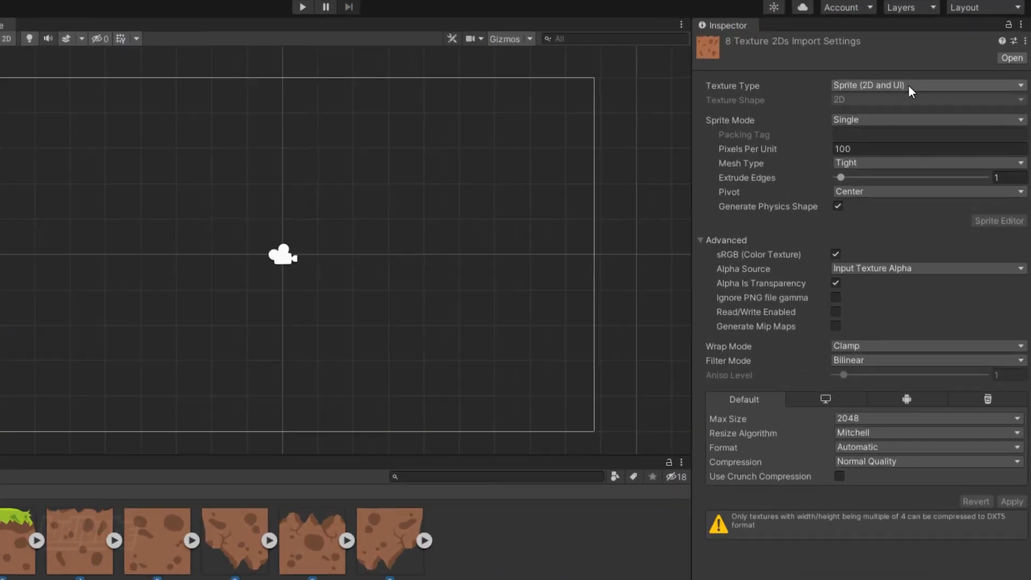
click(940, 91)
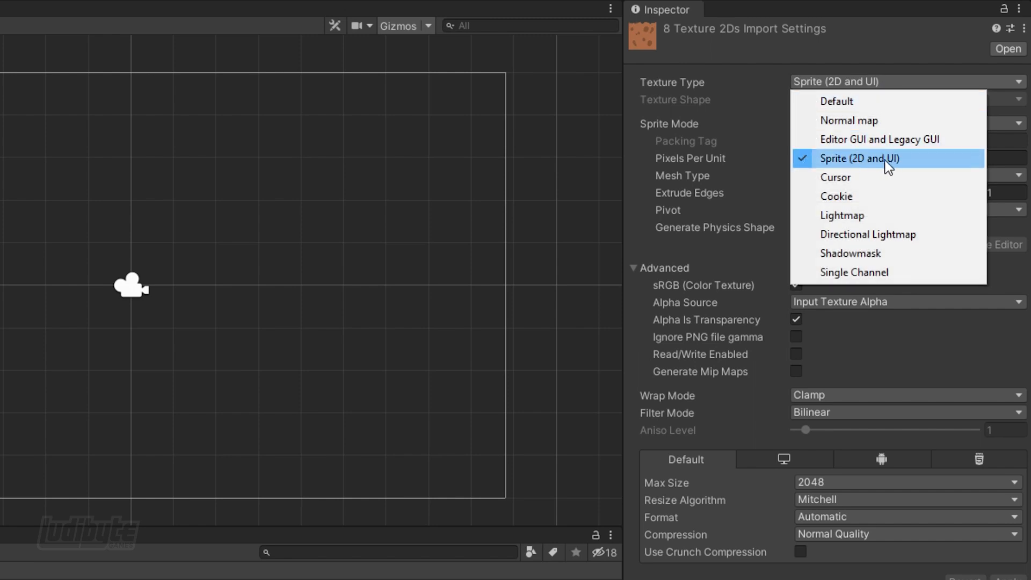
click(863, 160)
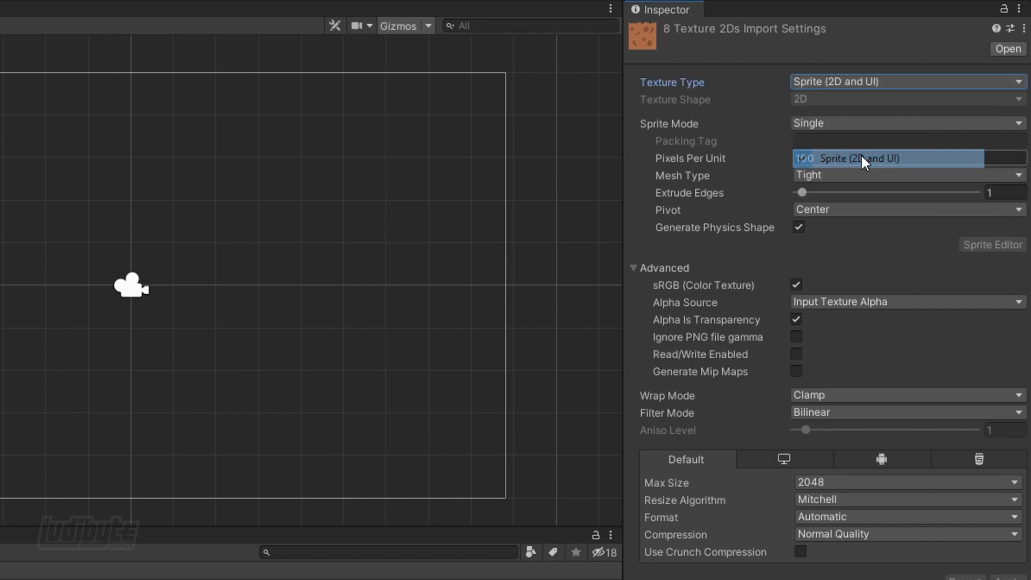
click(827, 175)
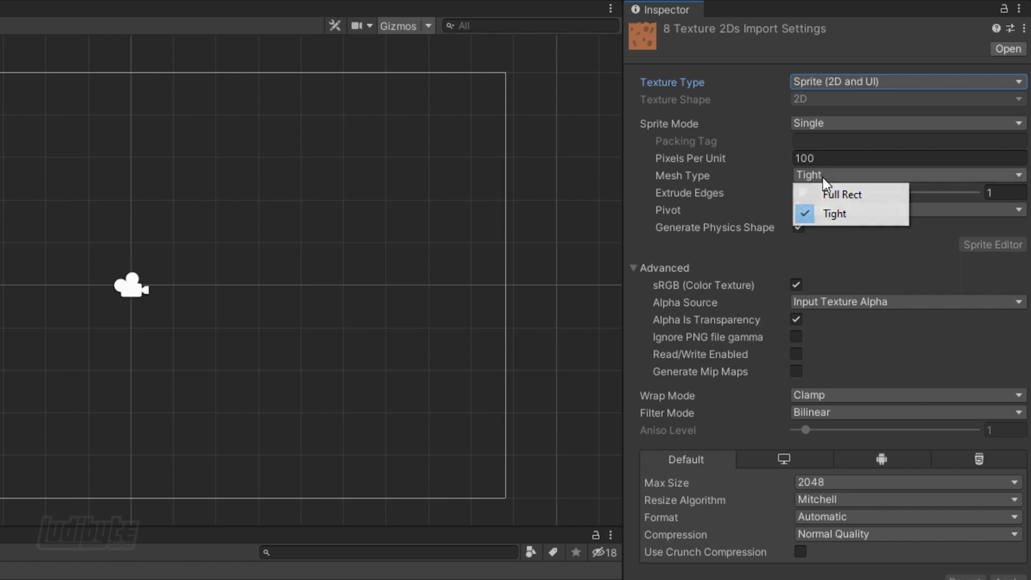
click(859, 199)
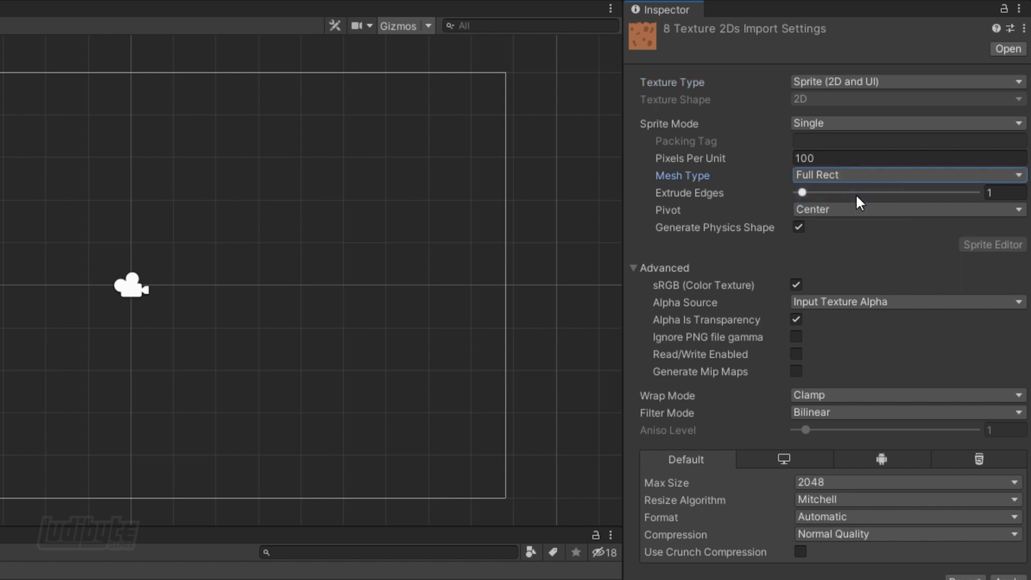
click(813, 127)
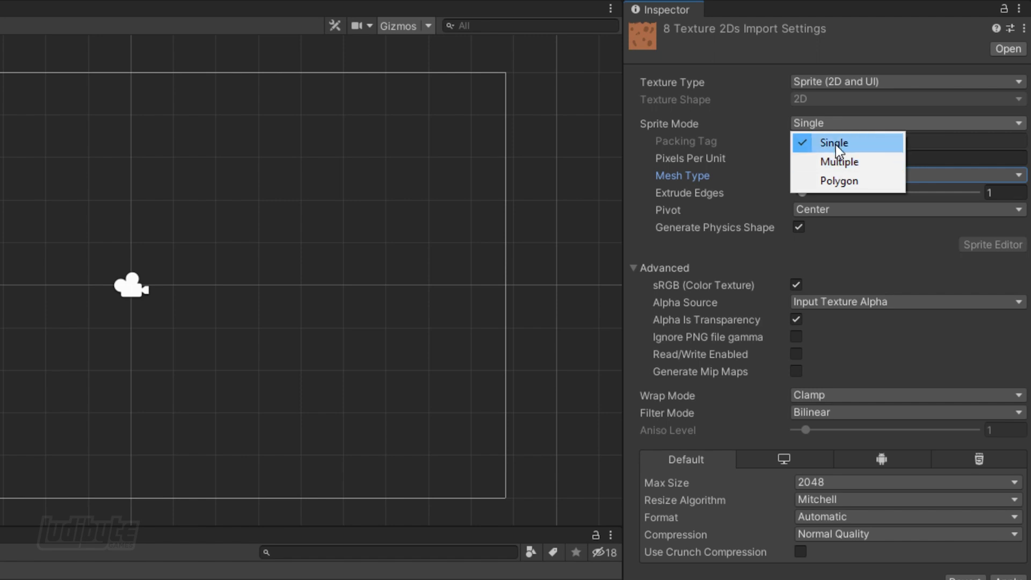
click(822, 143)
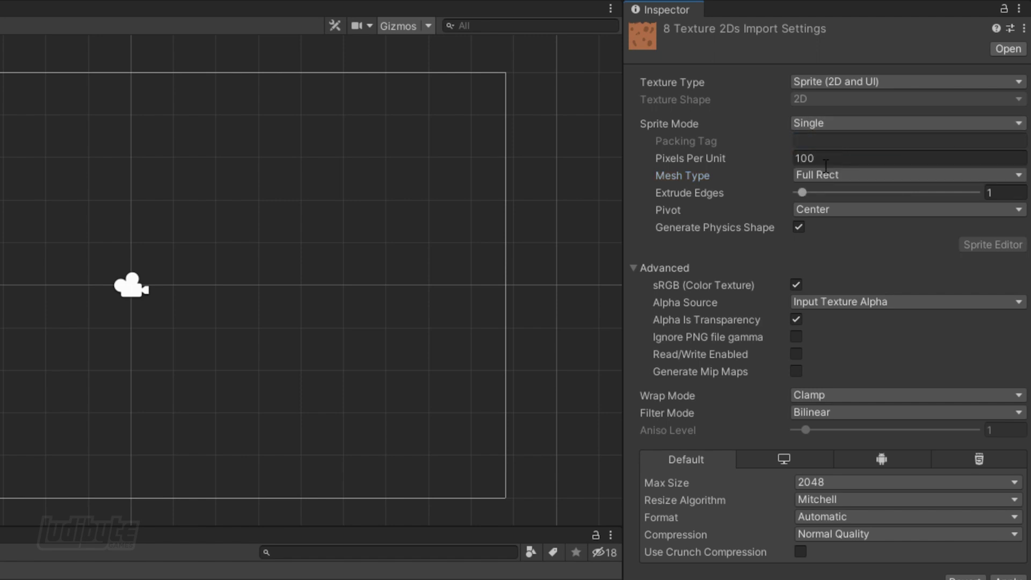
Slice the SpriteAtlas texture in the Sprite Editor using Grid By Cell Count with 3 columns and 3 rows
click(1010, 244)
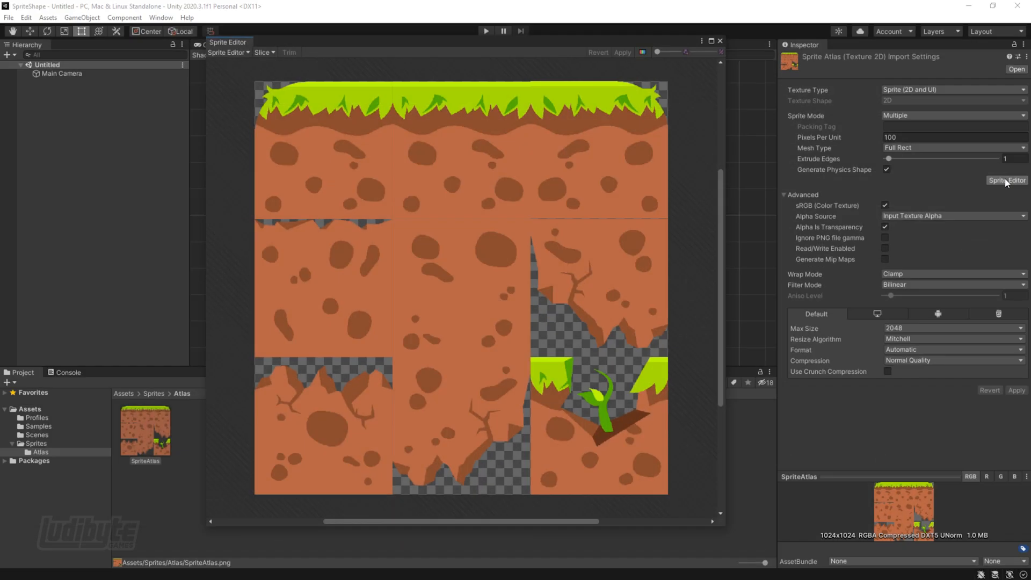
click(265, 52)
click(354, 63)
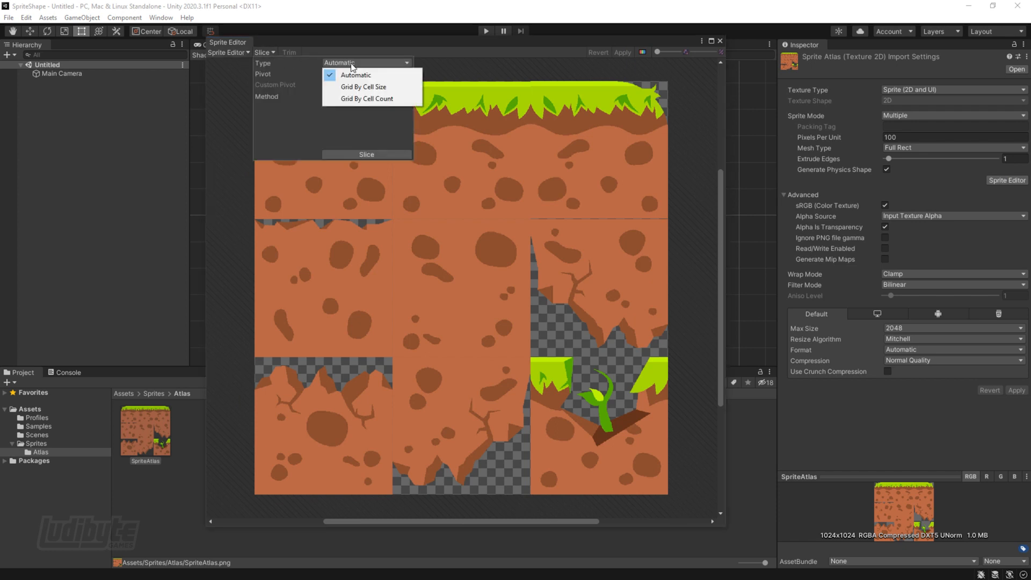
click(366, 98)
click(346, 74)
text(3)
key(Tab)
text(3)
click(367, 155)
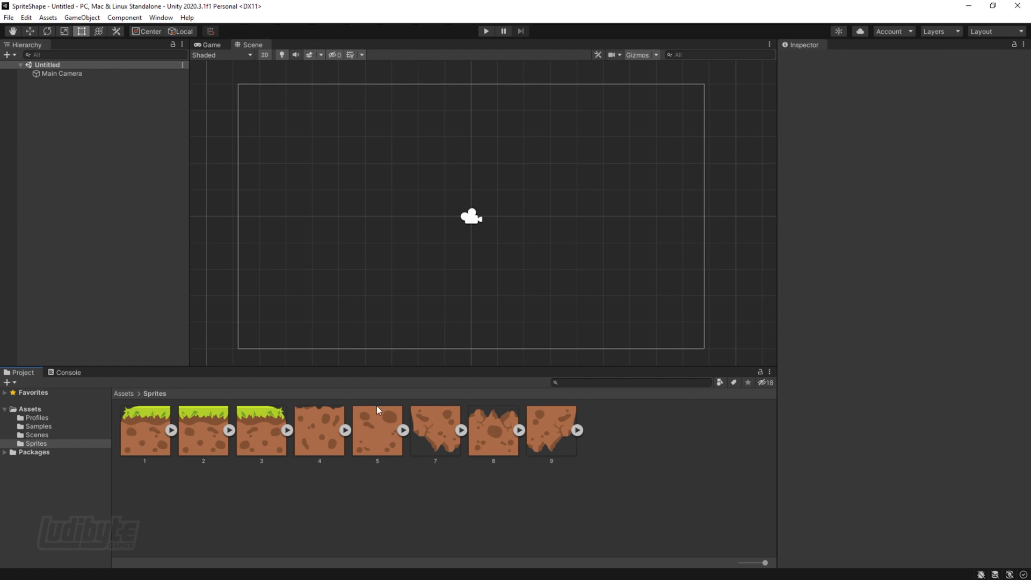
Set the Wrap Mode of texture 5 to Repeat and apply the import settings
click(378, 437)
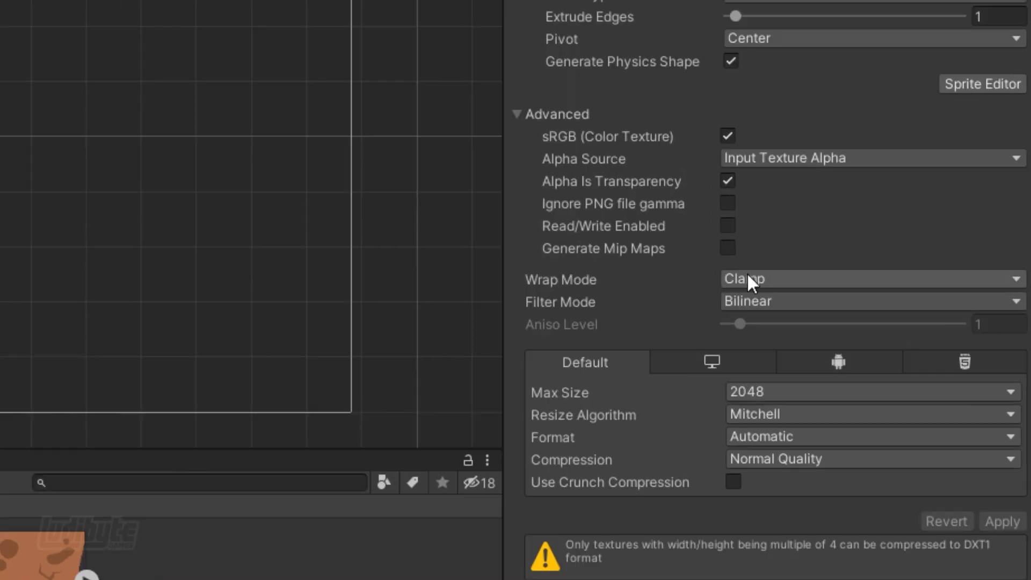
click(892, 284)
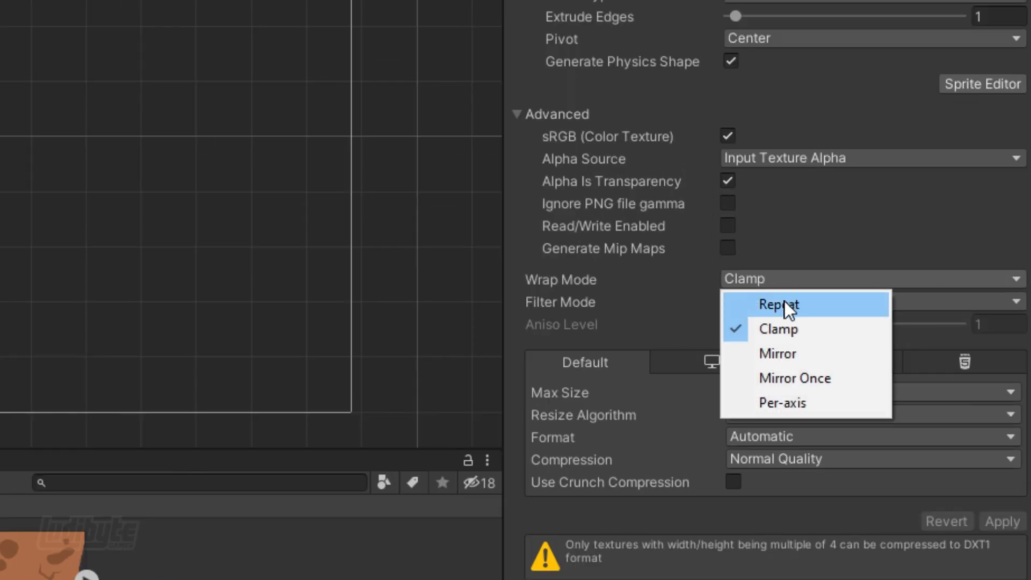
click(791, 305)
click(1002, 521)
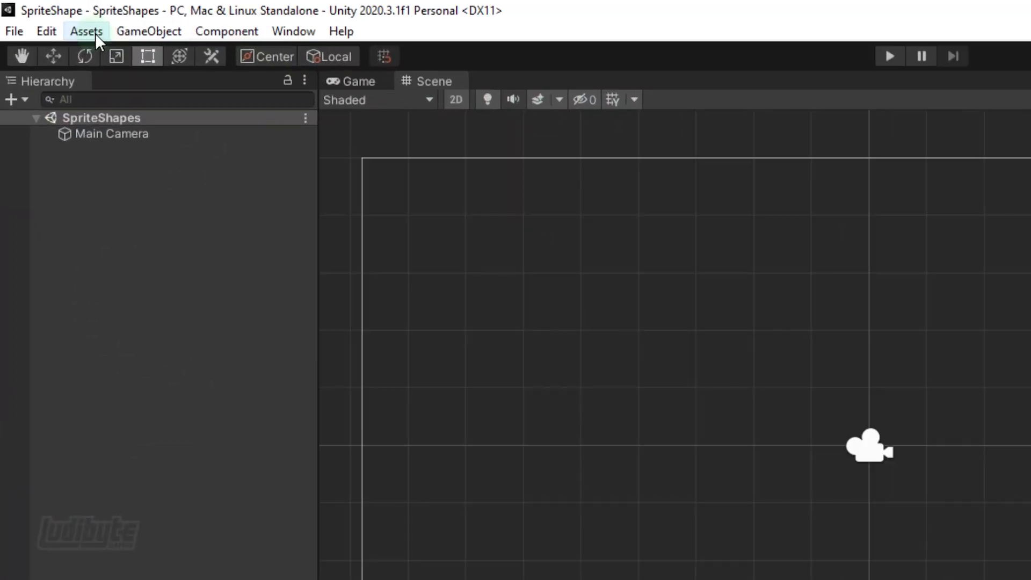
Create a Sprite Shape Profile named miPerfil in the Profiles folder and turn off its Use Sprite Borders option
click(47, 17)
mouse_move(67, 30)
mouse_move(434, 102)
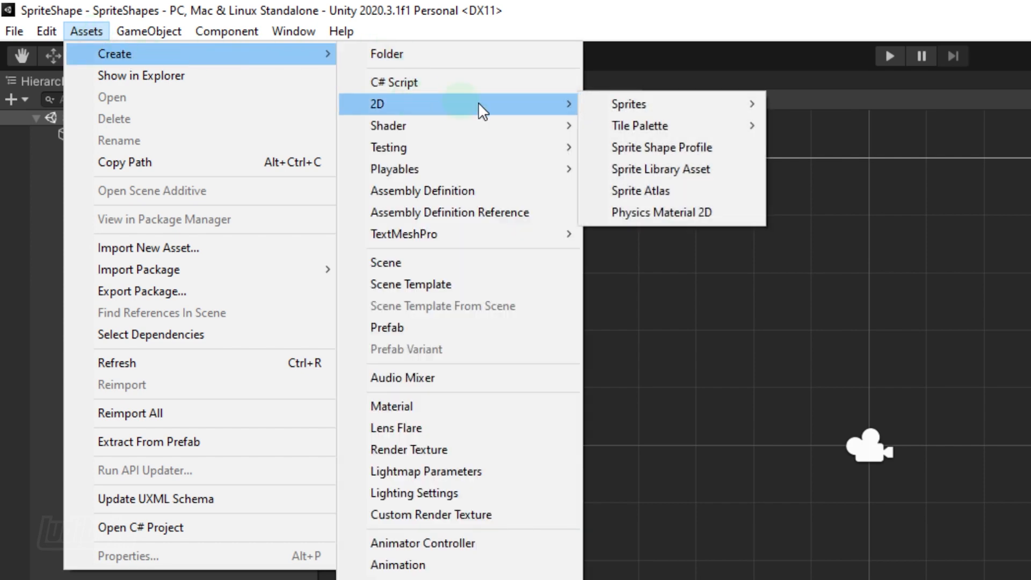
click(662, 147)
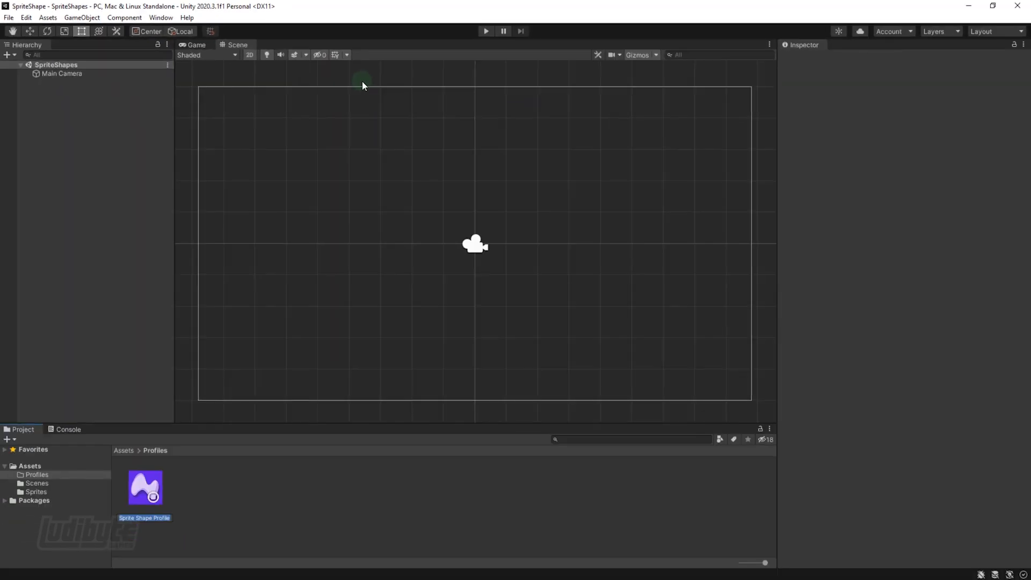
text(miPerfil)
key(Return)
click(150, 489)
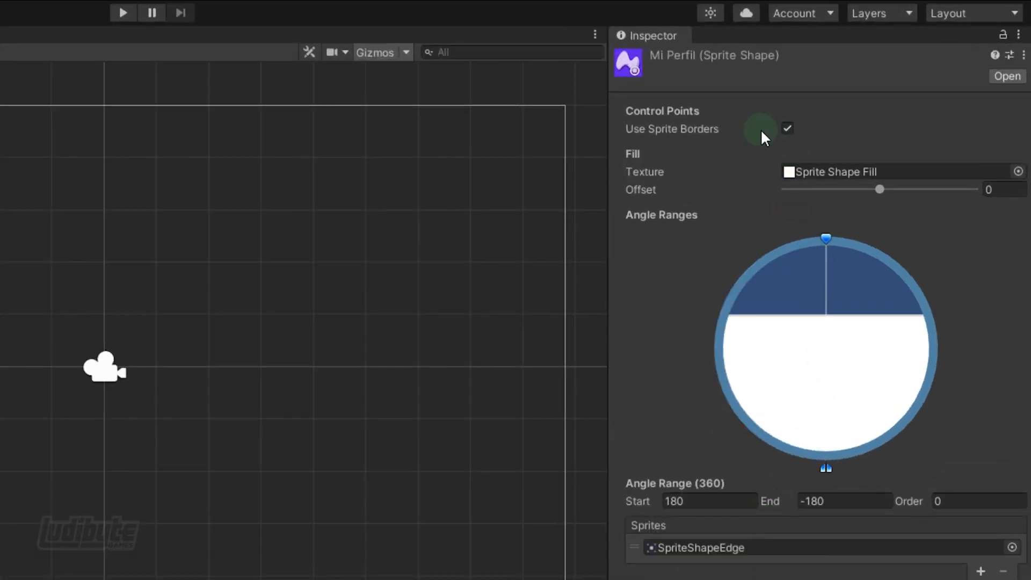
click(787, 129)
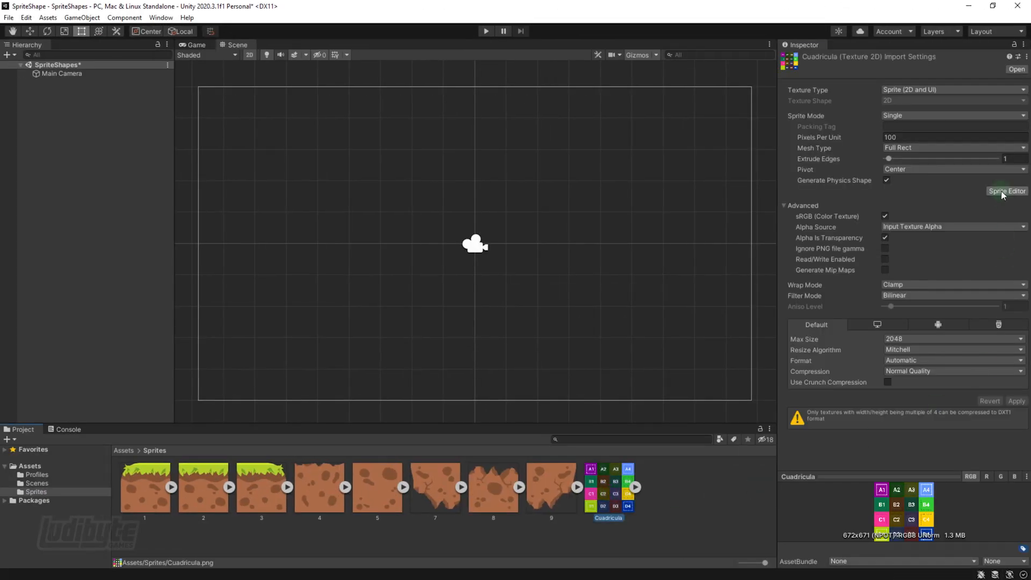
Set left and right borders on the Cuadricula sprite one column in, separating columns 1 and 4 from the middle columns
click(1001, 191)
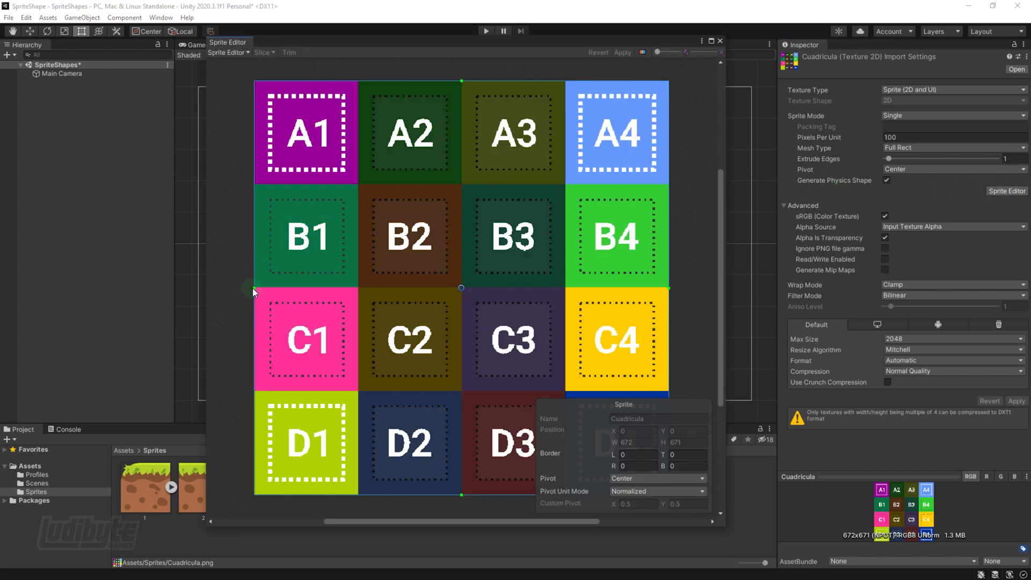
drag(254, 288, 359, 288)
drag(669, 288, 566, 288)
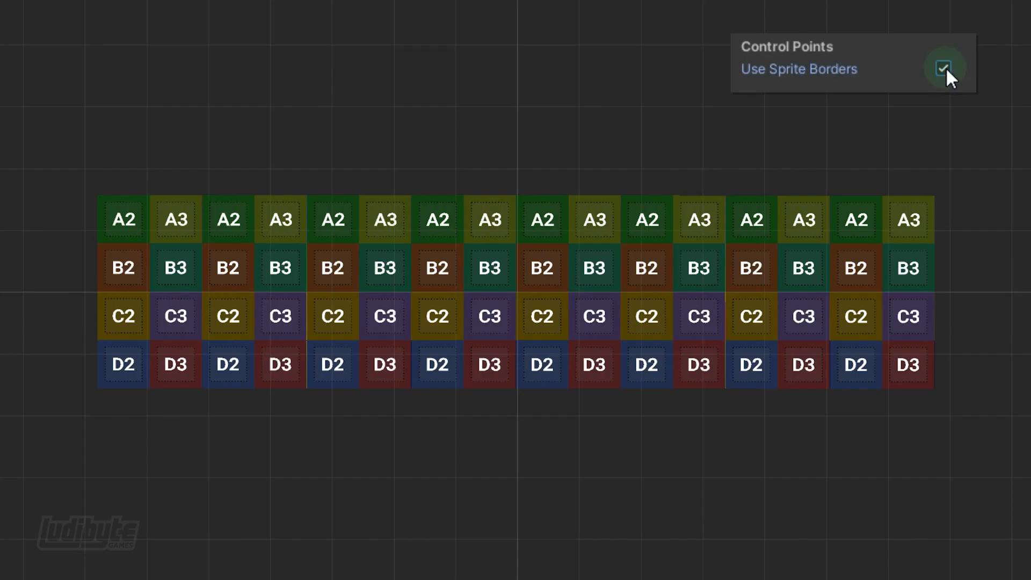
Toggle Use Sprite Borders repeatedly to compare the ends of the Cuadricula shape with and without borders
click(944, 68)
click(944, 68)
click(945, 68)
click(946, 69)
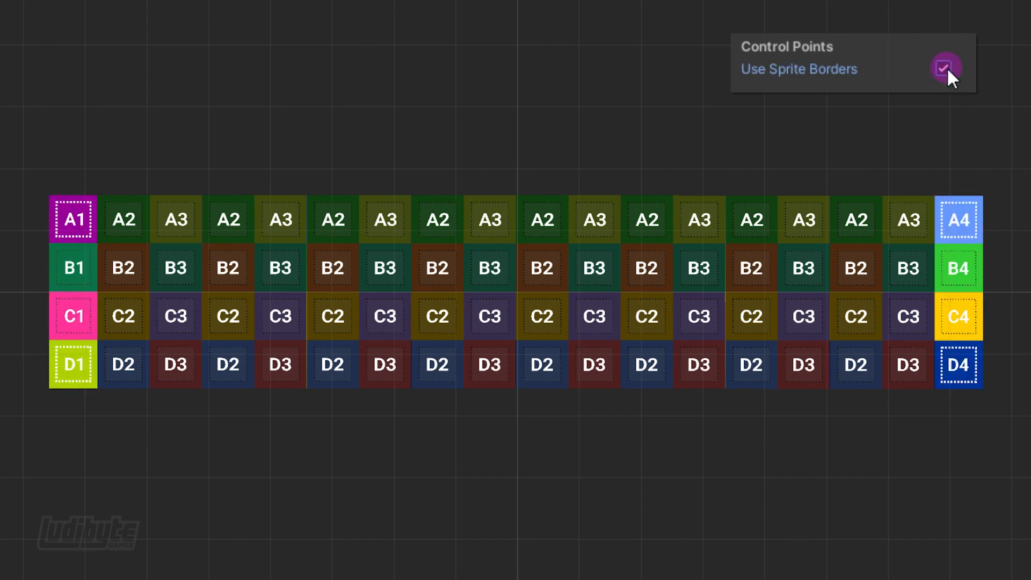
click(945, 68)
click(947, 69)
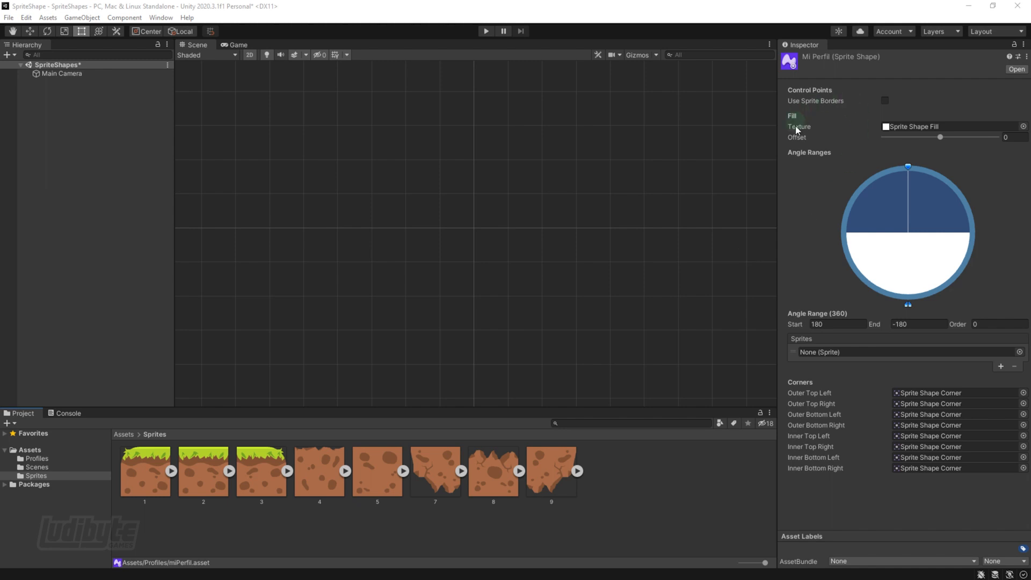
Assign texture 5 as the miPerfil profile's fill texture and try shifting the fill offset
click(890, 130)
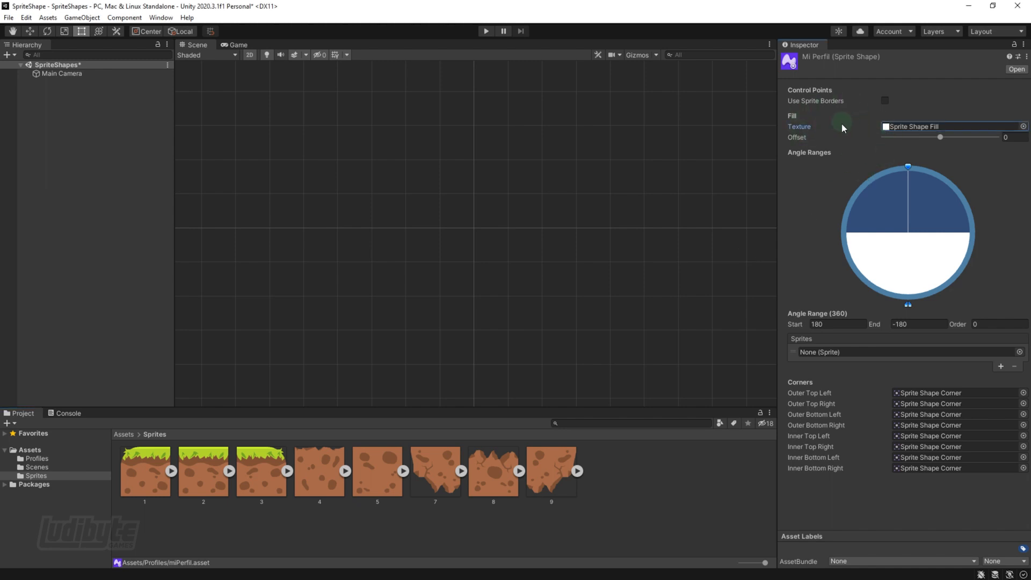
drag(382, 472, 906, 127)
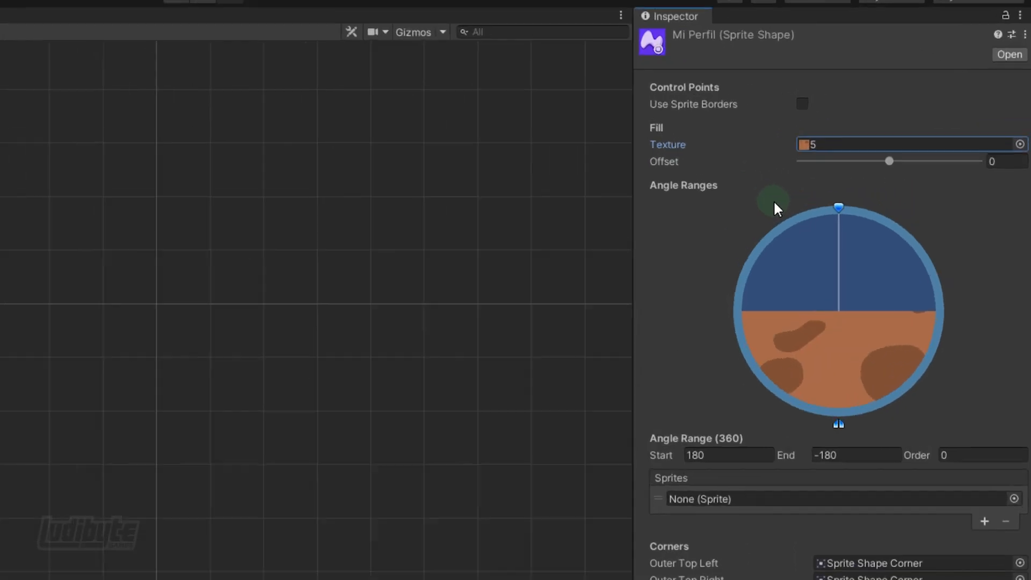
drag(880, 162, 910, 166)
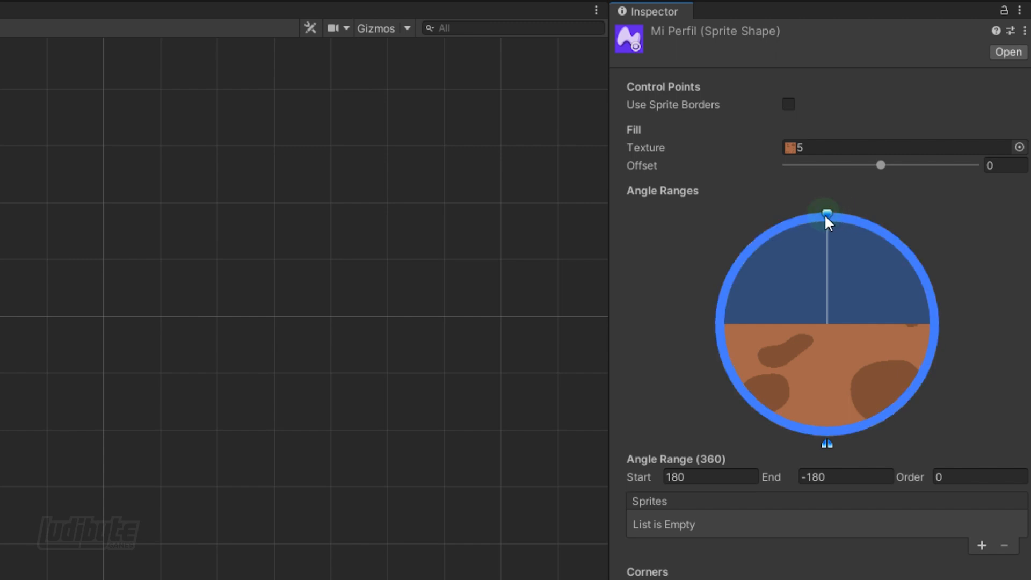
Delete the 360-degree angle range and create a range at the top of the circle from 46 to -50
key(Delete)
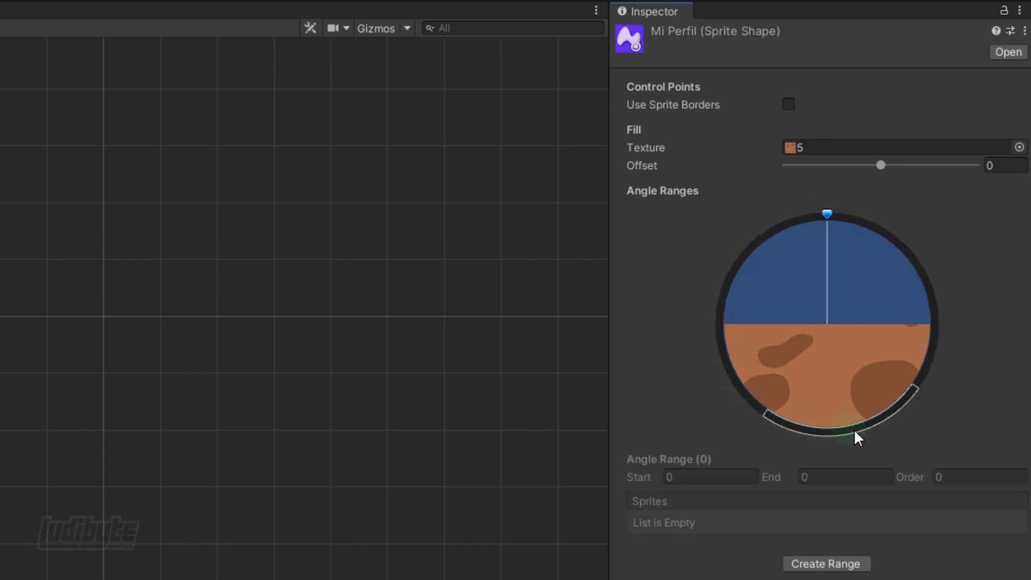
click(836, 214)
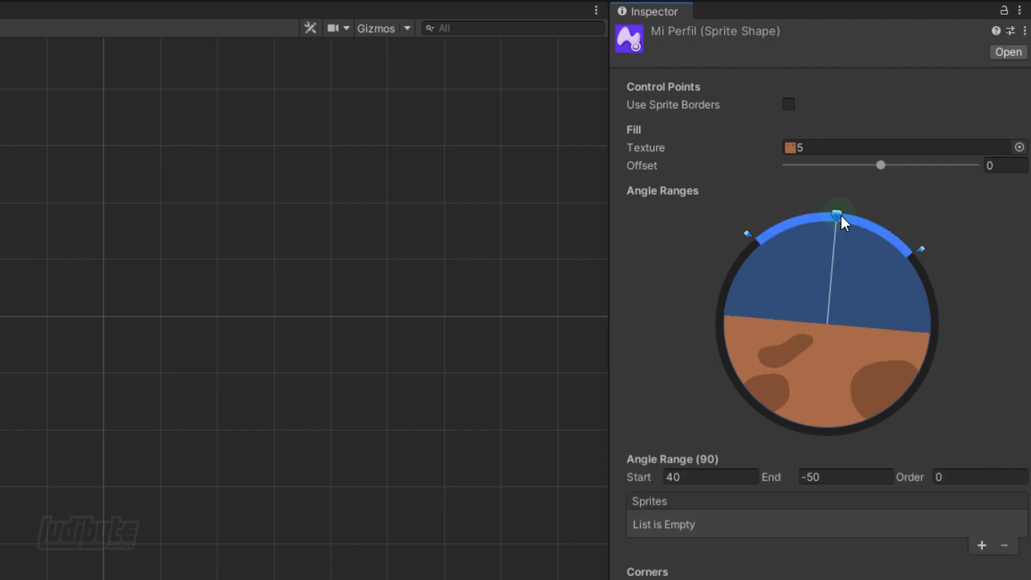
drag(756, 233, 740, 256)
Create angle ranges on the left, bottom and right of the circle and reselect the top range
click(726, 328)
click(833, 429)
click(937, 316)
click(829, 214)
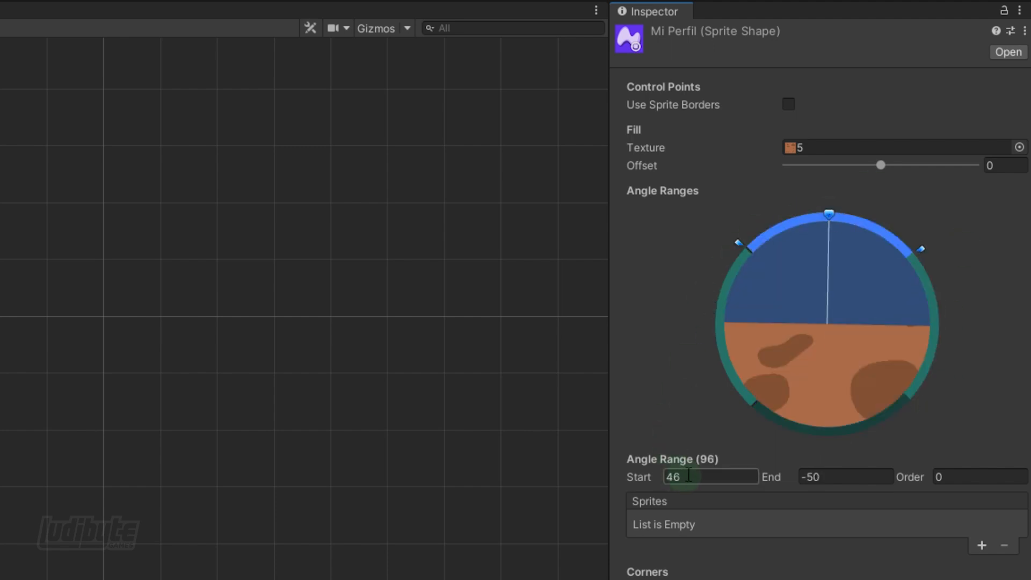
click(821, 475)
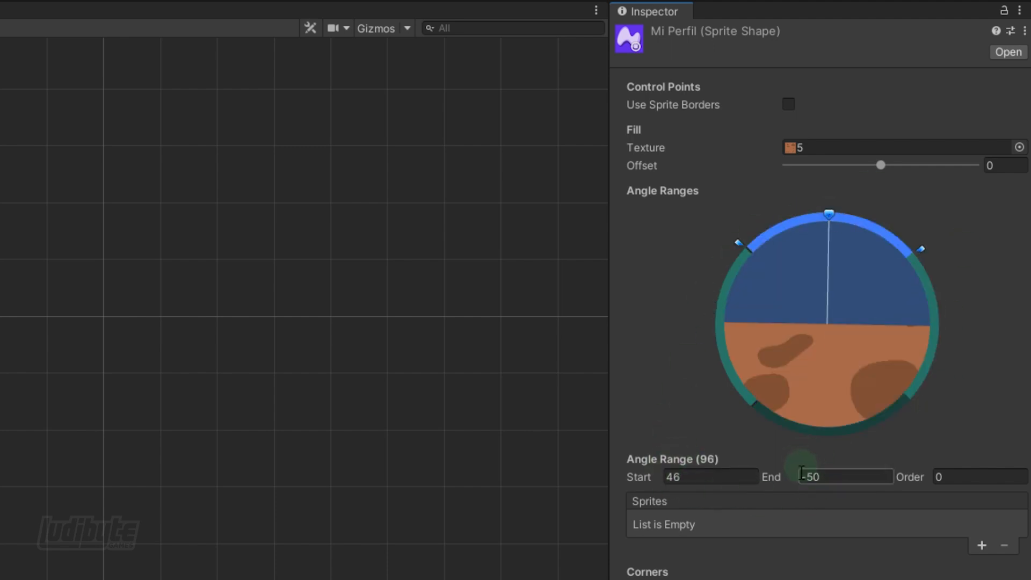
click(948, 477)
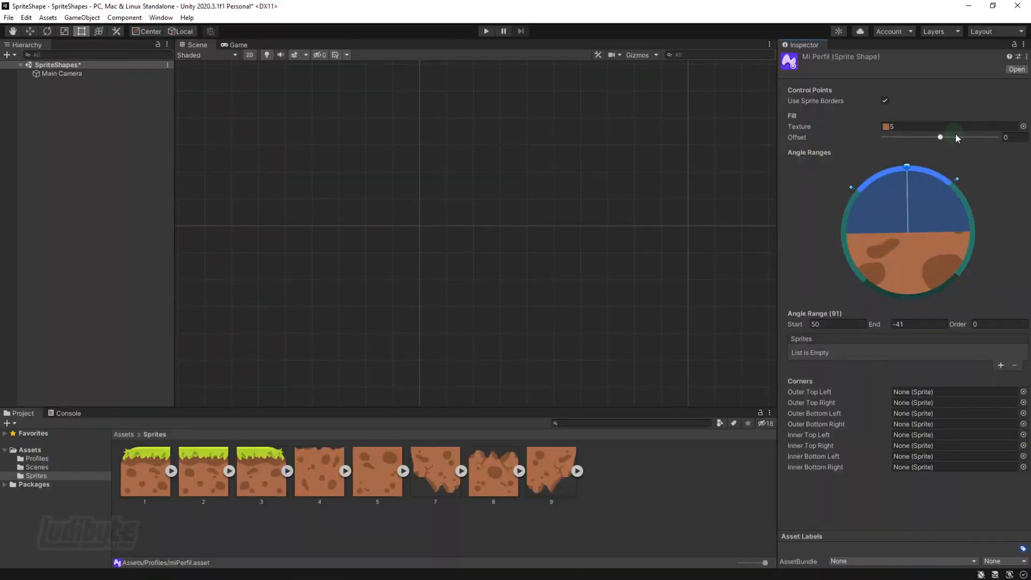
Add sprite 2 to the top angle range and check the right and bottom ranges
click(1001, 366)
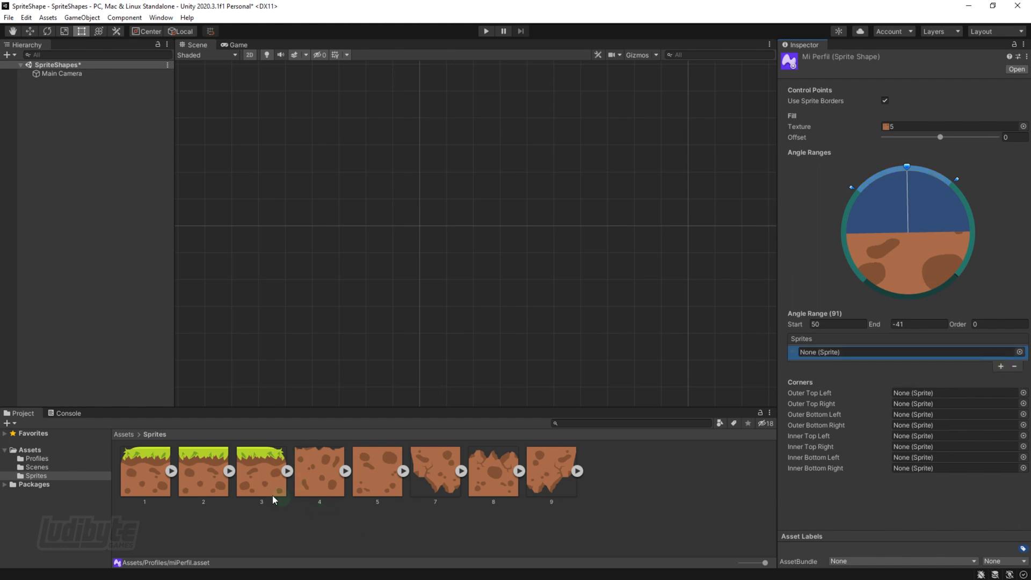
drag(201, 474, 869, 353)
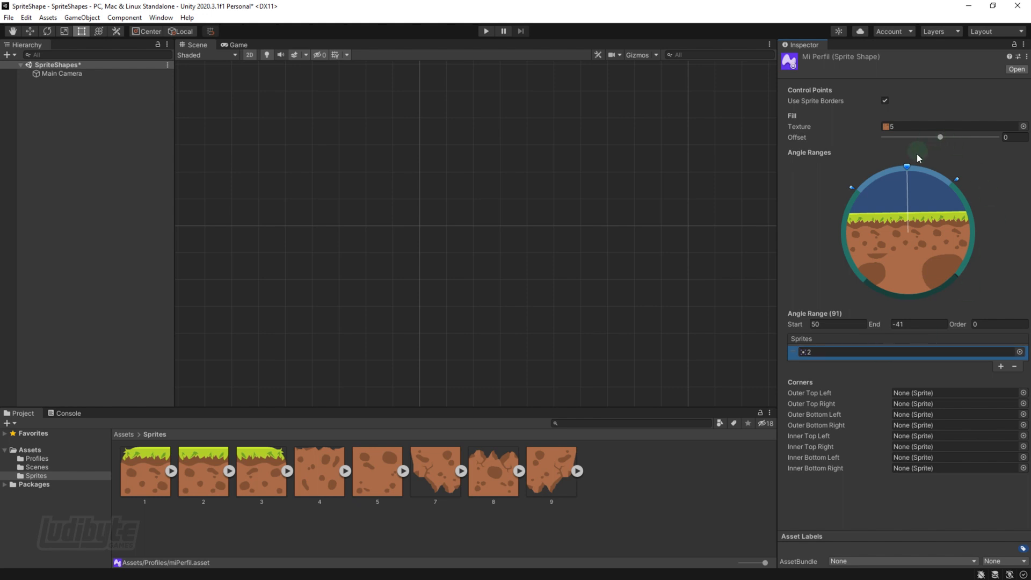
click(974, 232)
click(911, 296)
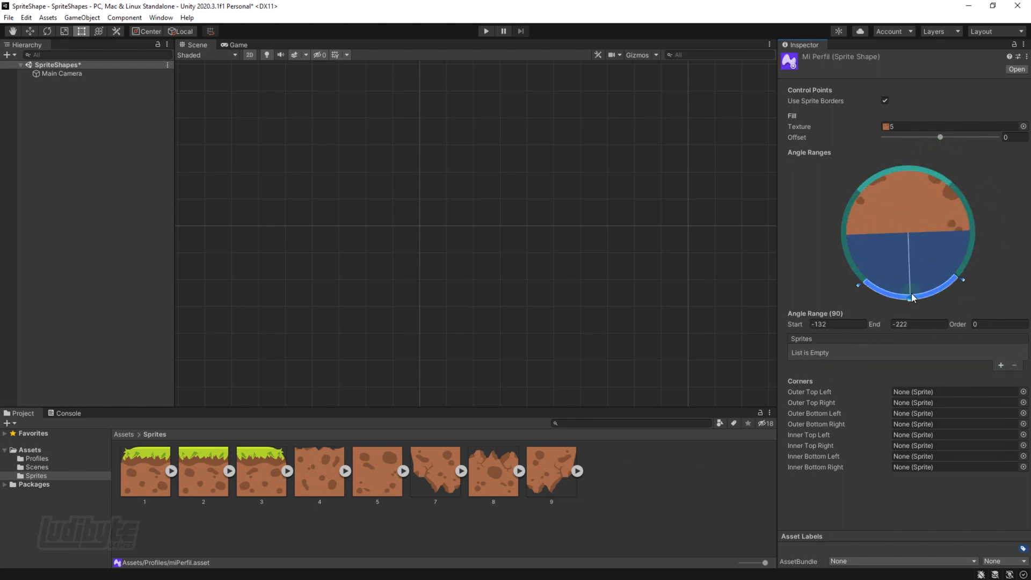
Add 2-variation as a second sprite of the top angle range and switch the preview between sprites 2 and 2-variation
click(907, 171)
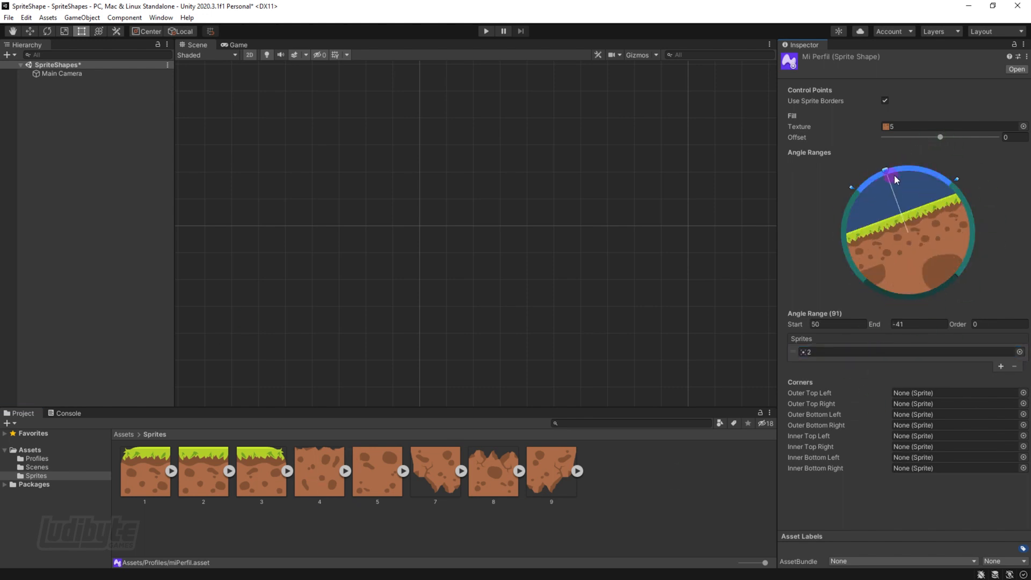
click(1001, 366)
click(1000, 380)
click(1001, 367)
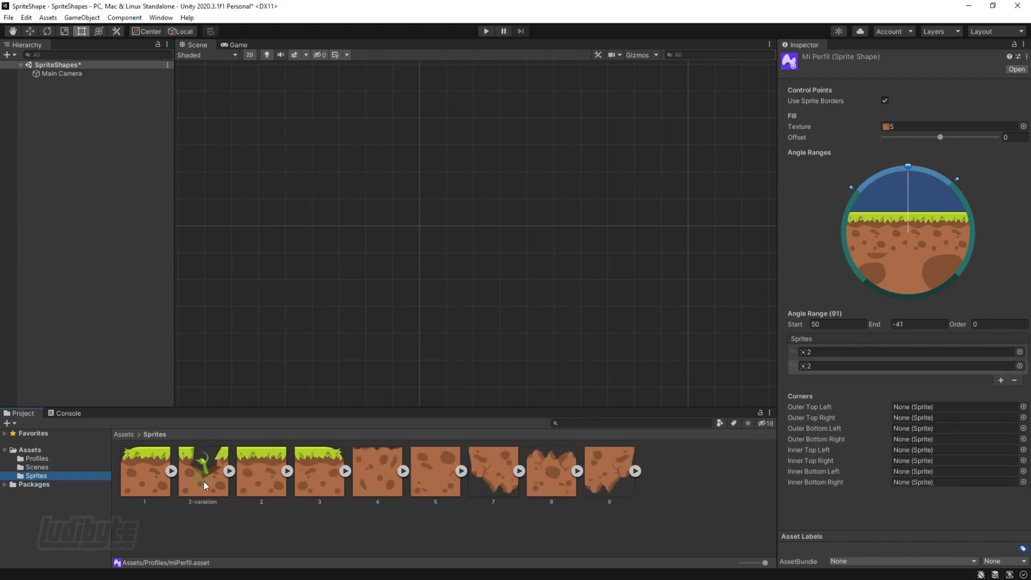
drag(205, 485, 853, 367)
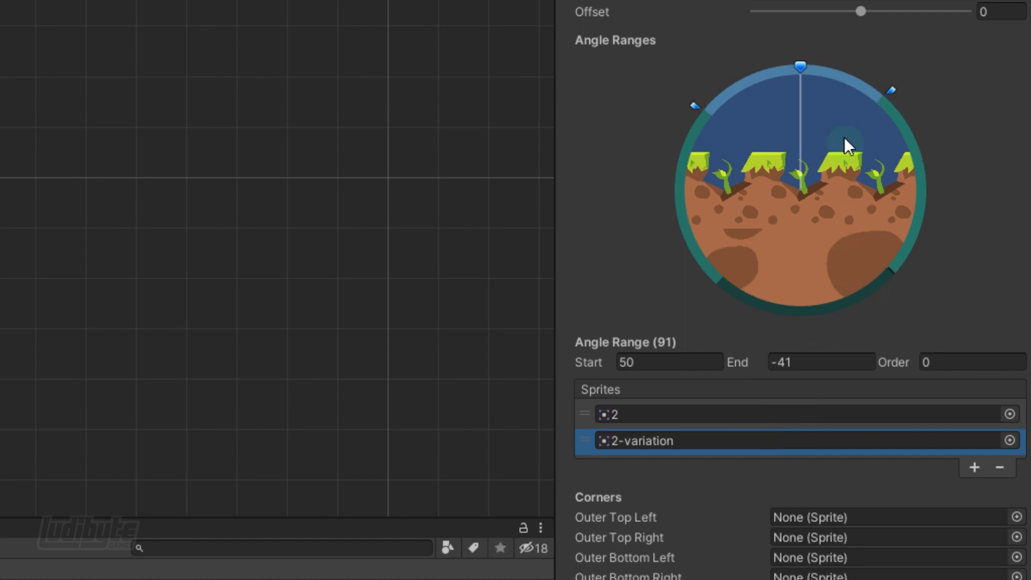
click(584, 414)
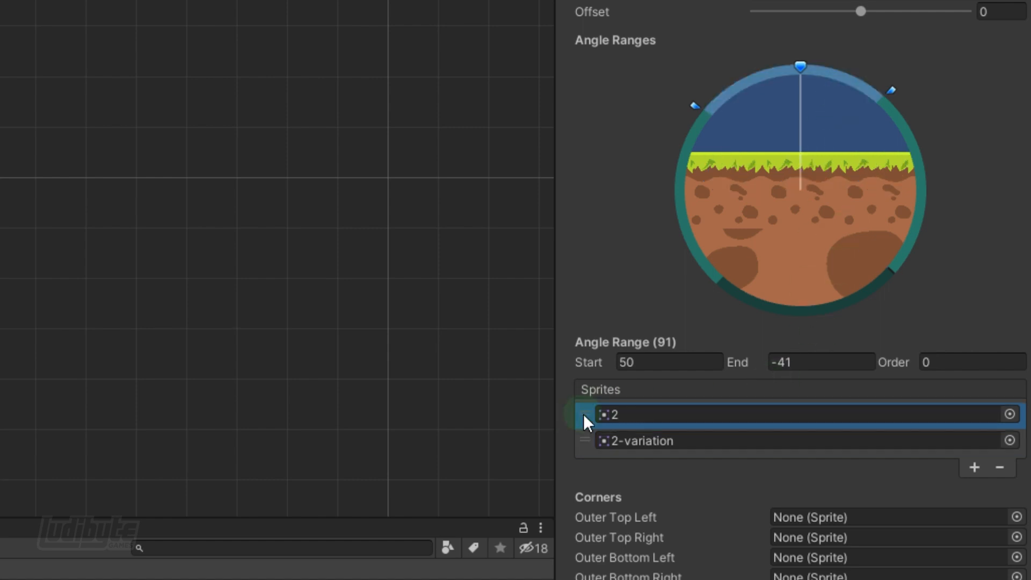
click(582, 440)
click(583, 422)
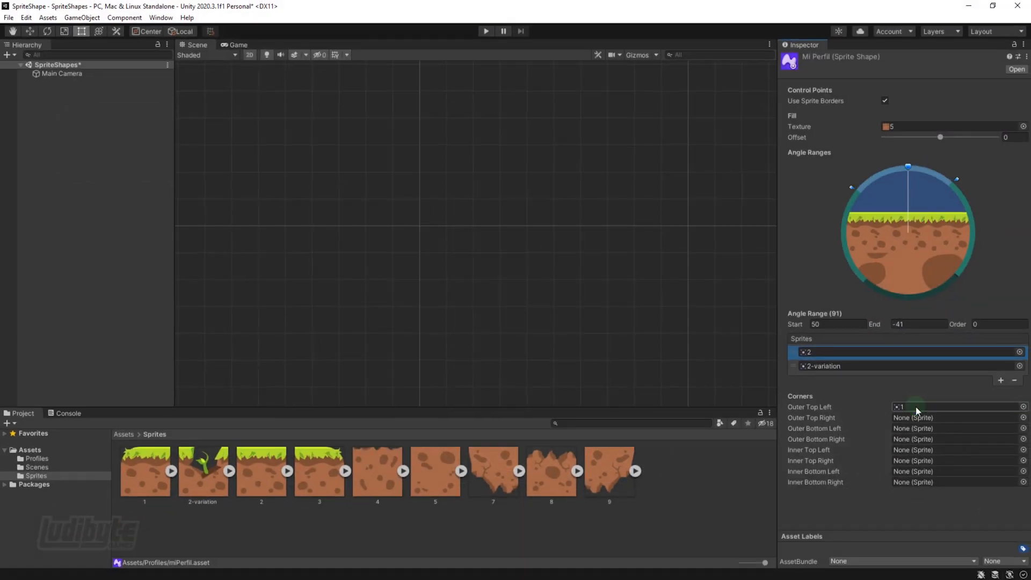
Assign the Outer Top Right corner sprite, sprite 7 to Outer Bottom Left and sprite 9 to Outer Bottom Right
drag(917, 407, 908, 418)
drag(493, 471, 913, 428)
drag(610, 470, 913, 438)
click(507, 326)
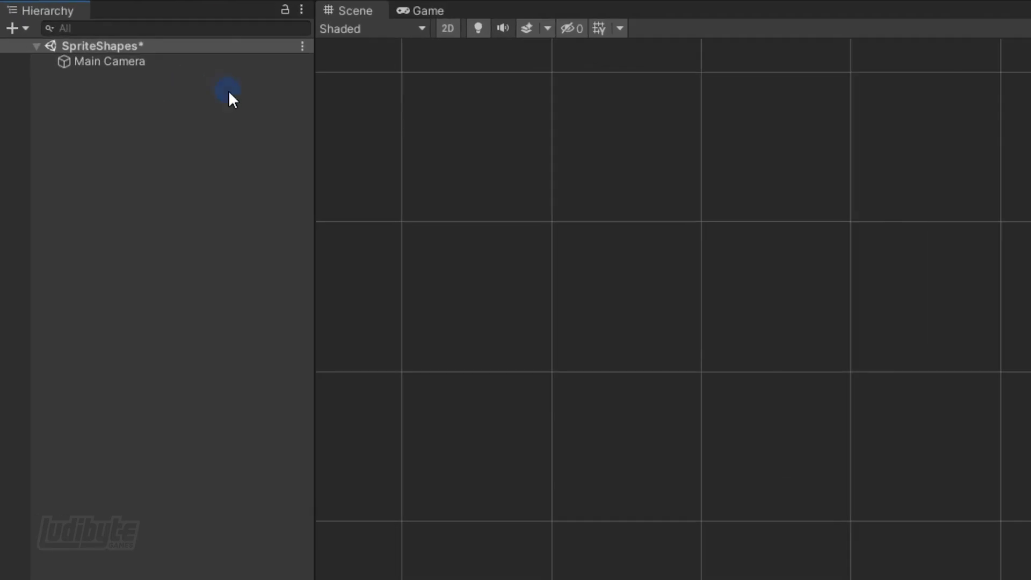
Create a 2D closed sprite shape in the scene, keeping its default name
right_click(131, 91)
mouse_move(338, 344)
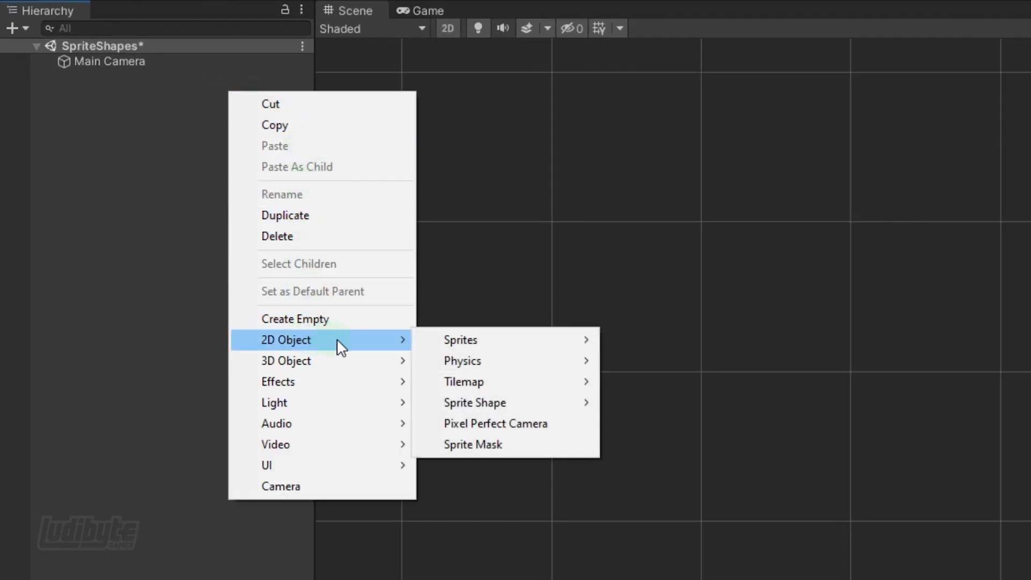
mouse_move(544, 404)
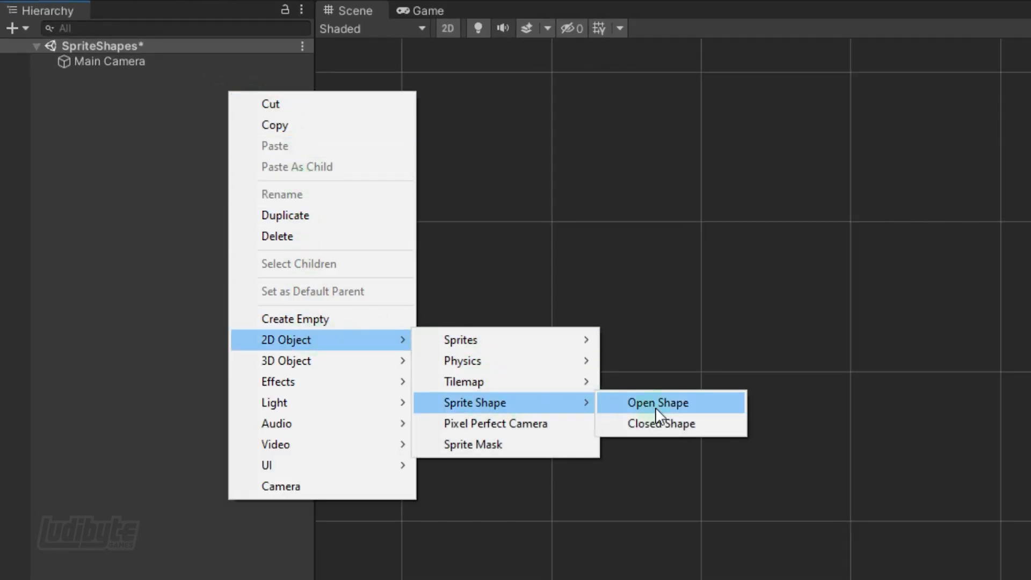
click(656, 423)
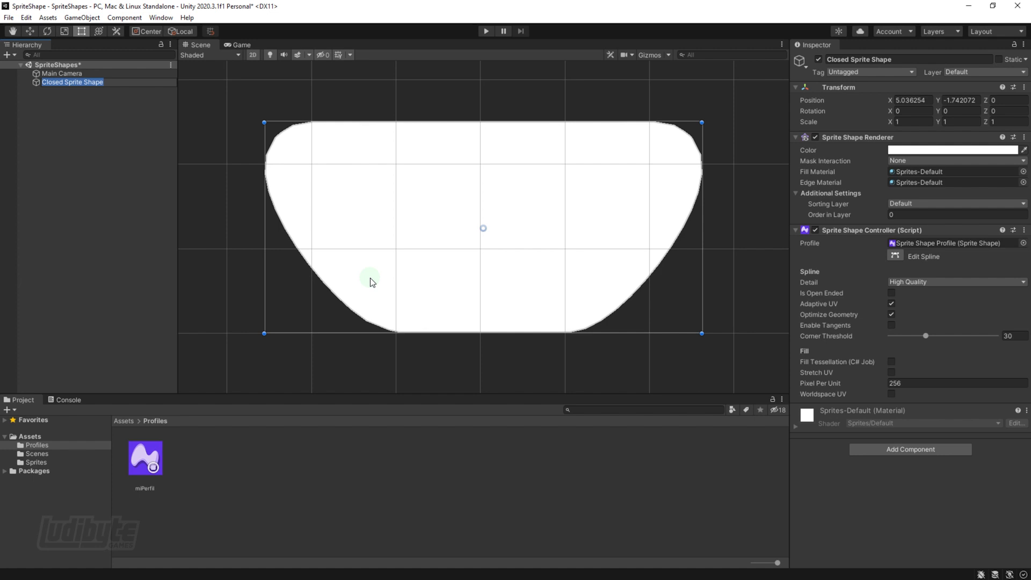
click(102, 109)
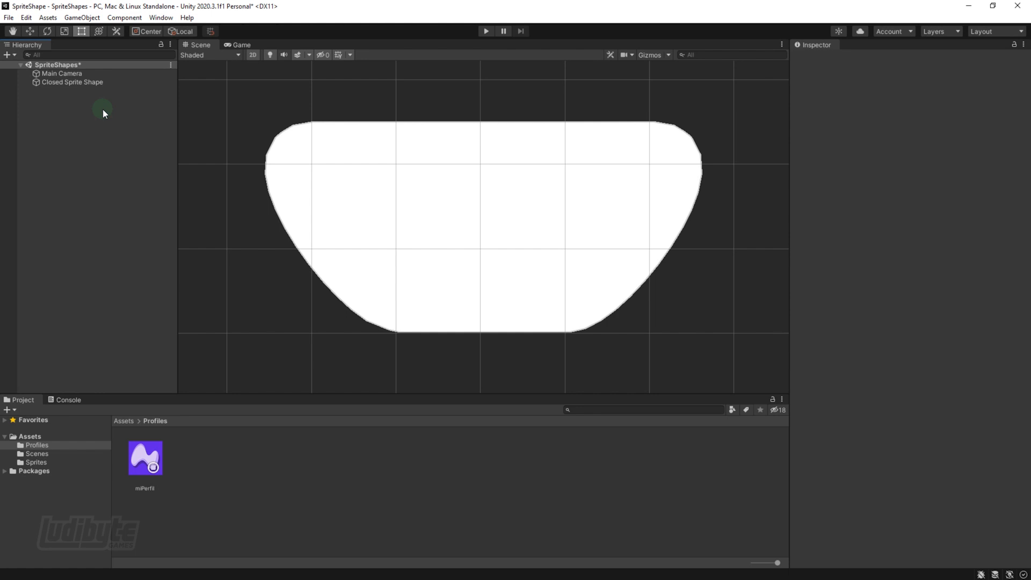
Assign miPerfil as the profile of the Closed Sprite Shape
click(102, 82)
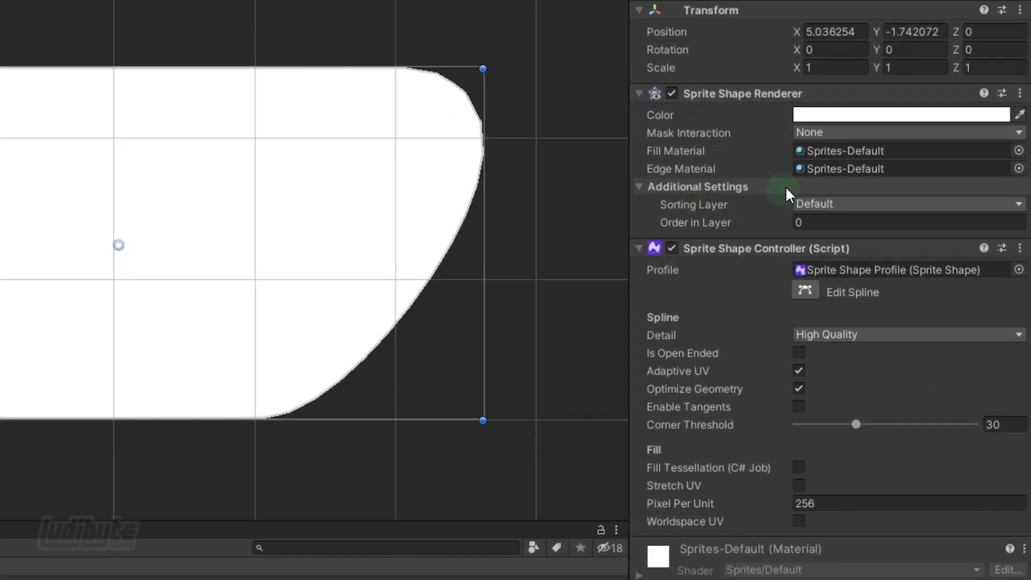
click(644, 95)
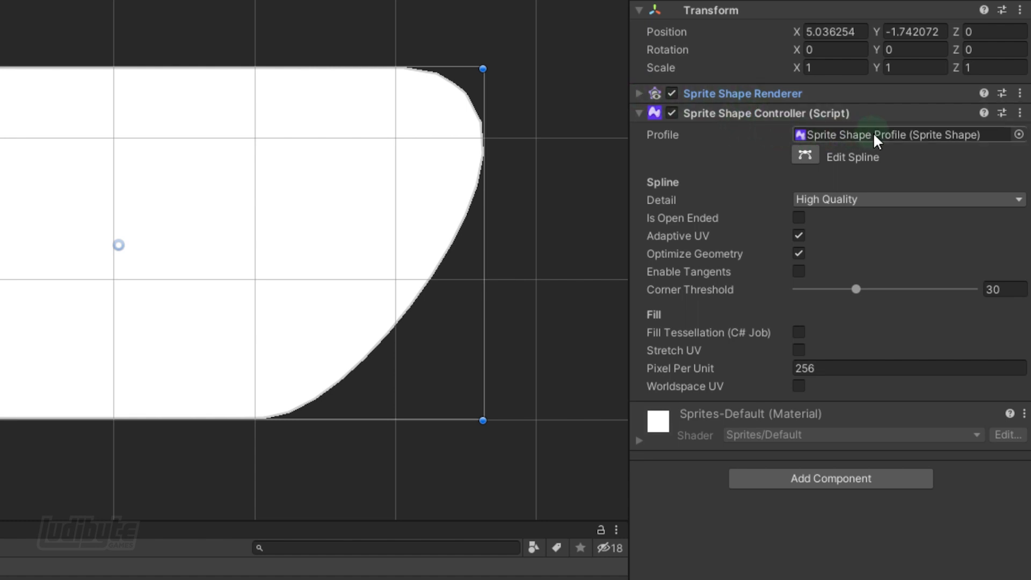
drag(618, 577, 875, 135)
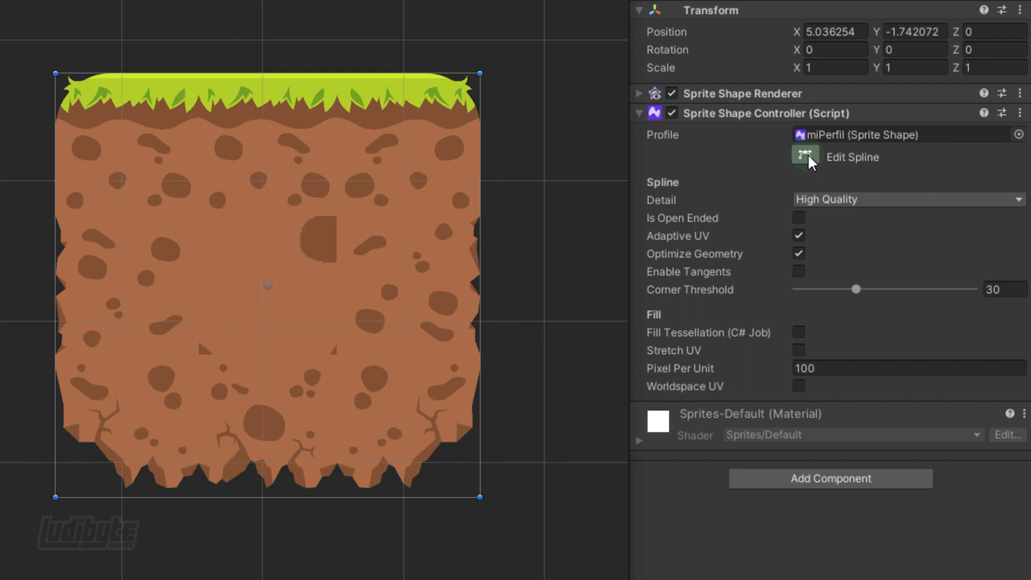
Edit the spline by pulling a new point out of the right edge to about X 3.99, Y -0.17 and adjusting its tangent
click(806, 157)
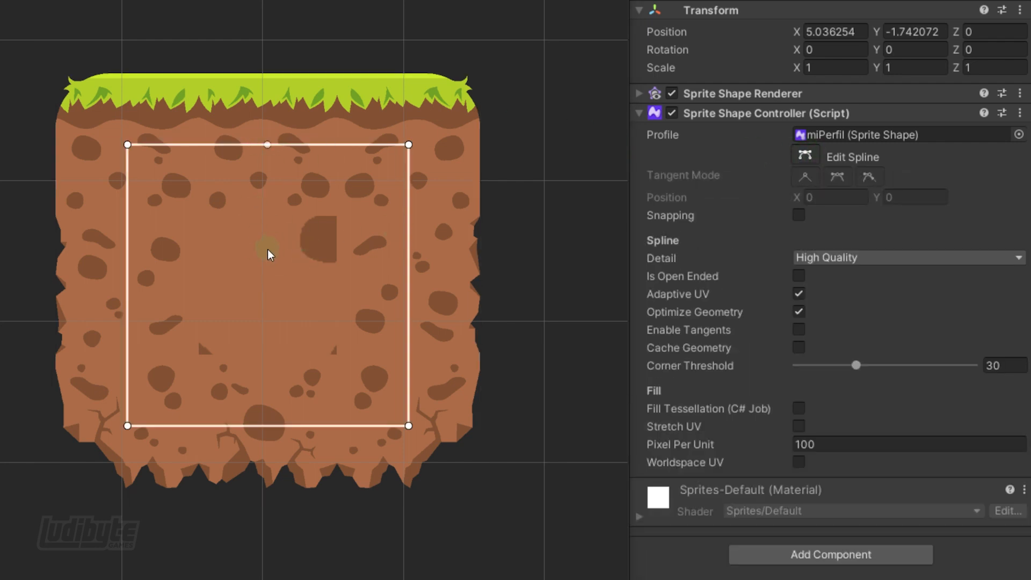
scroll(269, 254, down, 8)
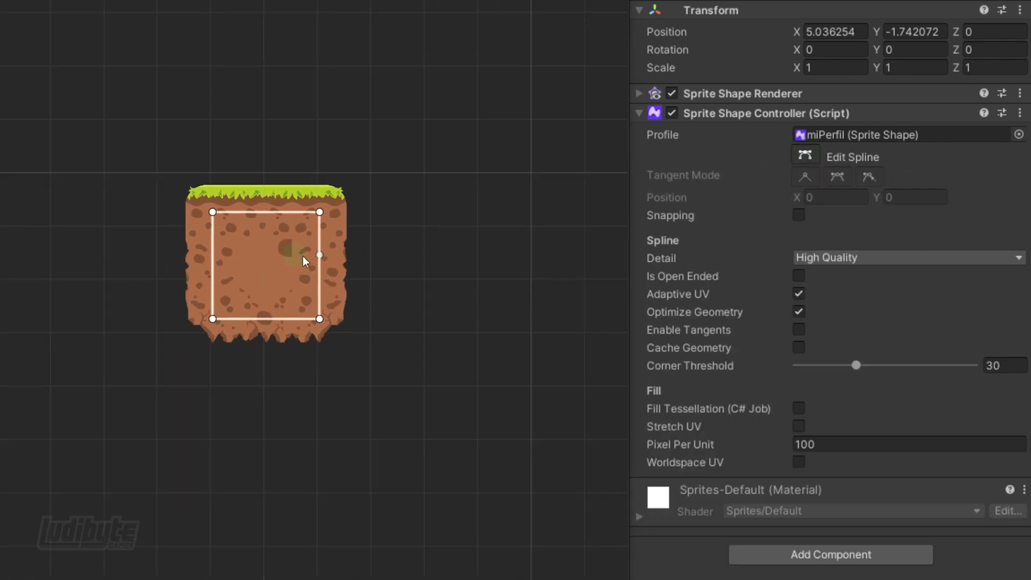
drag(317, 255, 479, 275)
click(805, 177)
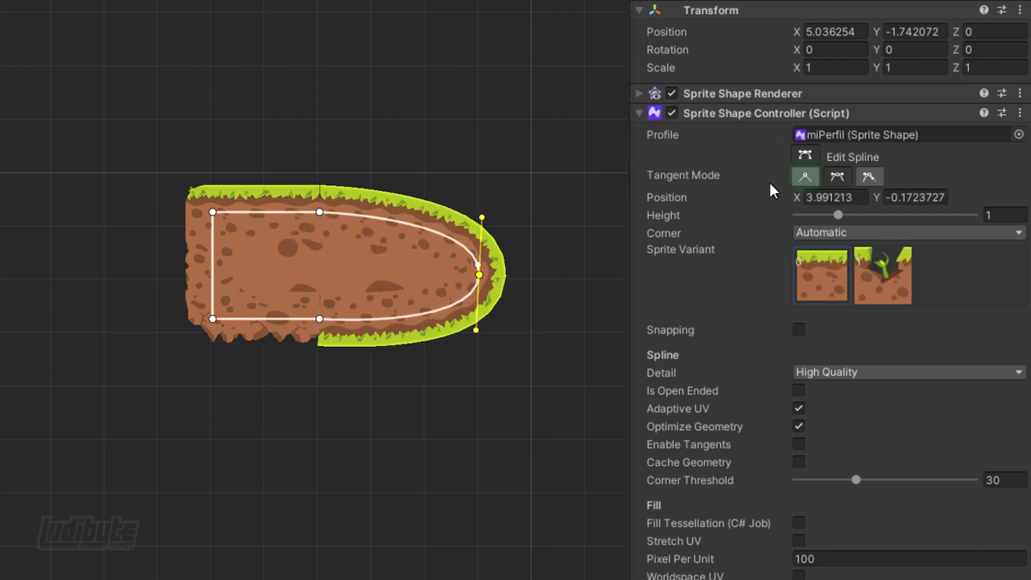
drag(482, 218, 328, 221)
Give the original top right spline point smooth tangents and bend the grassy slope beside it
click(319, 212)
click(837, 177)
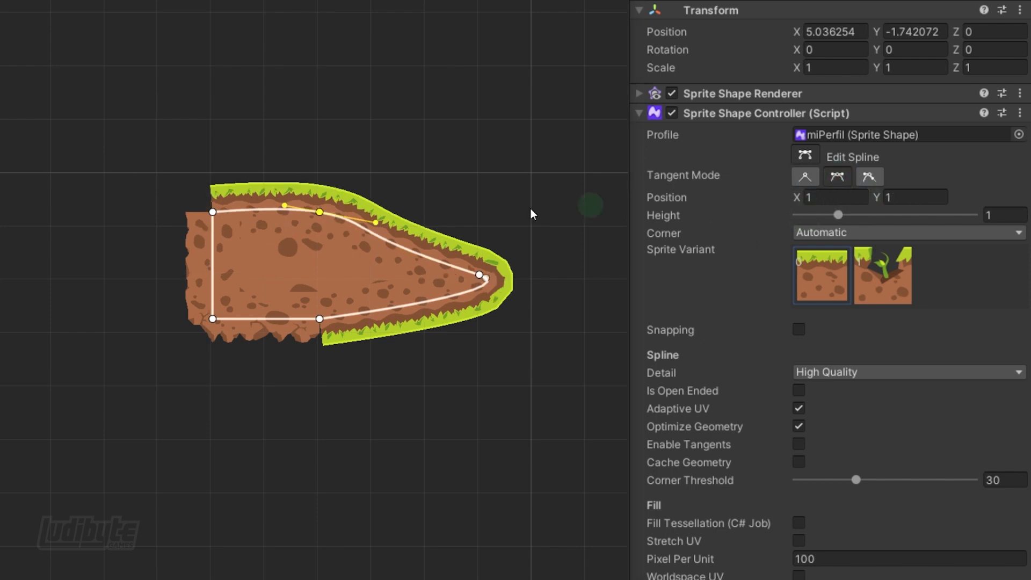
drag(373, 222, 363, 244)
Extend the shape with a new lower right point, lower the bottom middle point and pull the bottom left point outward
drag(462, 293, 492, 398)
drag(319, 319, 315, 396)
drag(213, 318, 134, 329)
Move the bottom left point to about X -2.58, Y -1.68, insert a point beside it and make the corner linear
click(837, 176)
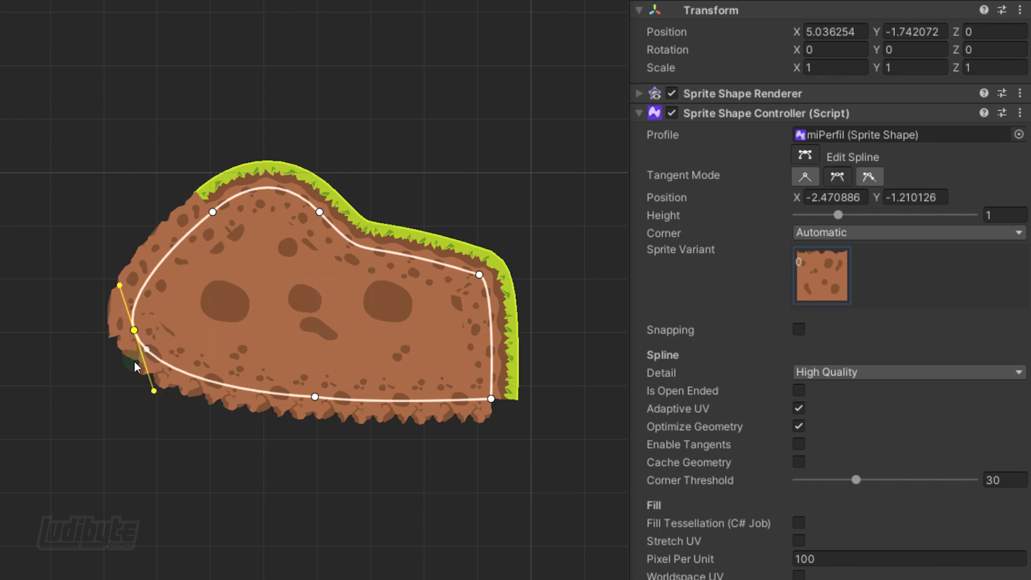
drag(152, 392, 142, 302)
drag(134, 329, 128, 355)
click(189, 352)
click(128, 355)
click(805, 176)
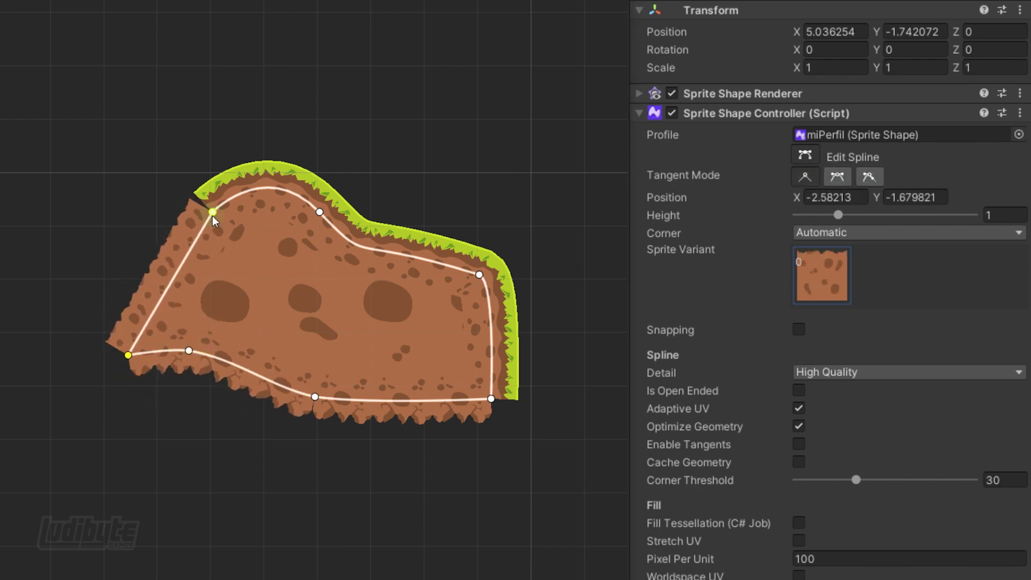
Move the top left point to about X -2.66, Y 1.35, insert a point beside it and straighten the left side
drag(213, 211, 158, 197)
click(199, 193)
drag(110, 167, 165, 406)
drag(158, 197, 126, 194)
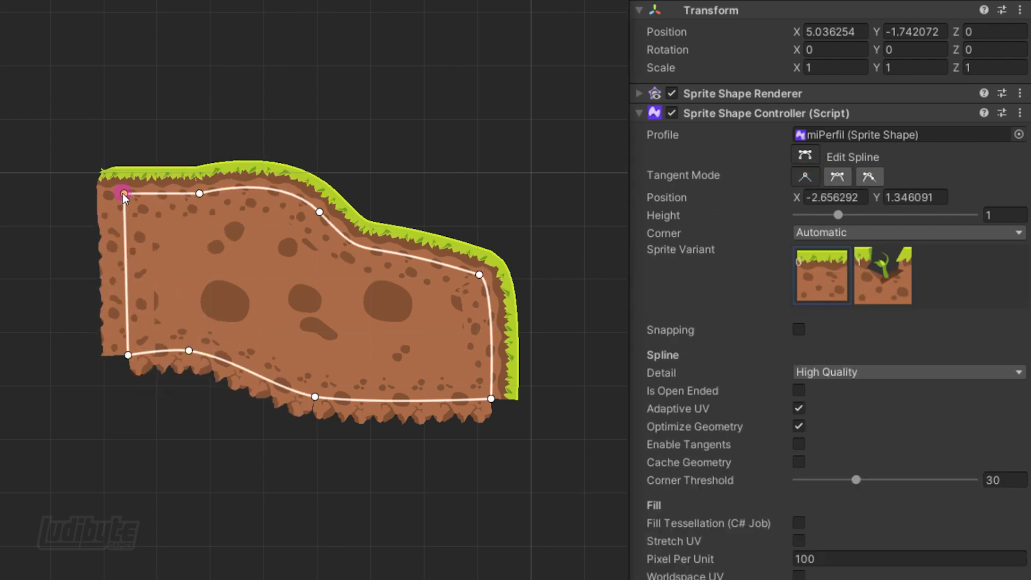
click(189, 350)
drag(128, 356, 124, 352)
Insert a point on the right edge and make the bottom right corner point linear, nudging it into place
click(491, 359)
click(491, 398)
click(806, 177)
drag(549, 451, 306, 353)
click(805, 176)
drag(491, 398, 487, 397)
drag(487, 397, 481, 407)
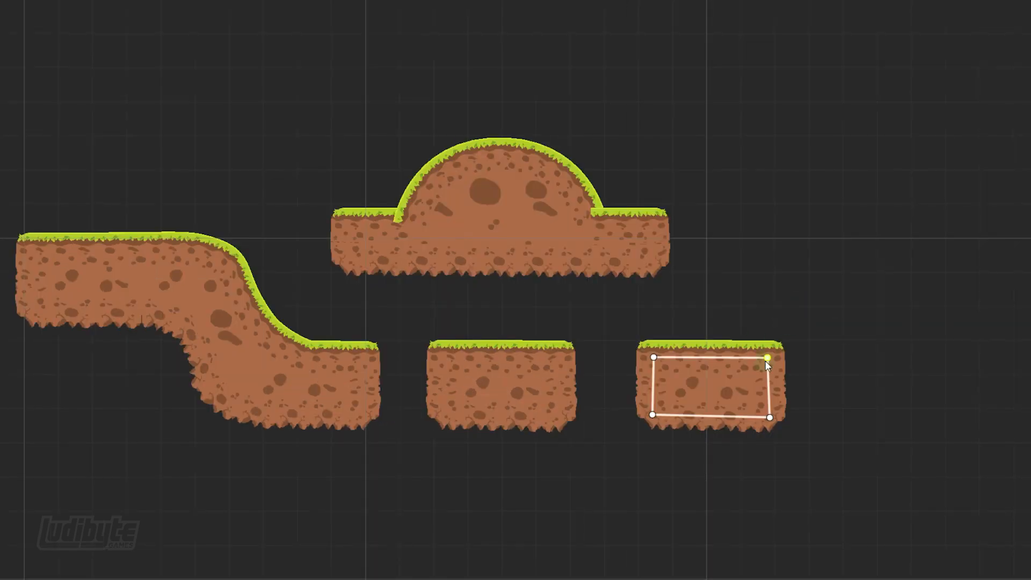
Stretch the rightmost platform into a large ramp by moving its two right-hand spline points outward
drag(768, 357, 960, 211)
drag(771, 421, 963, 418)
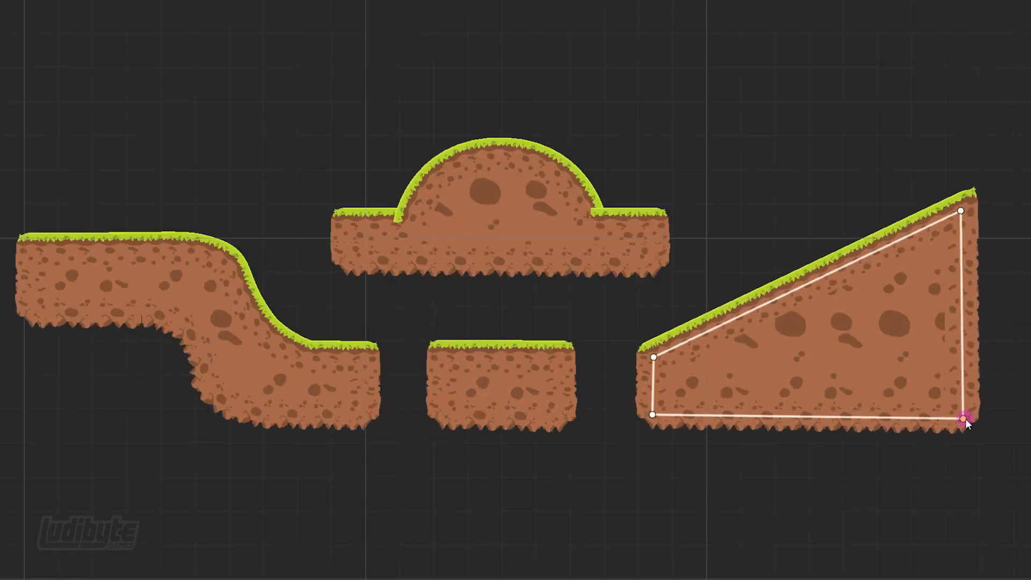
click(960, 417)
Bend the ramp's slope with extra spline points, flatten its upper end and extend its right side outward
drag(821, 277, 816, 320)
drag(932, 234, 918, 208)
click(875, 288)
click(675, 361)
drag(675, 361, 697, 352)
click(953, 201)
drag(971, 195, 994, 202)
click(954, 202)
shift+click(977, 202)
drag(959, 417, 986, 420)
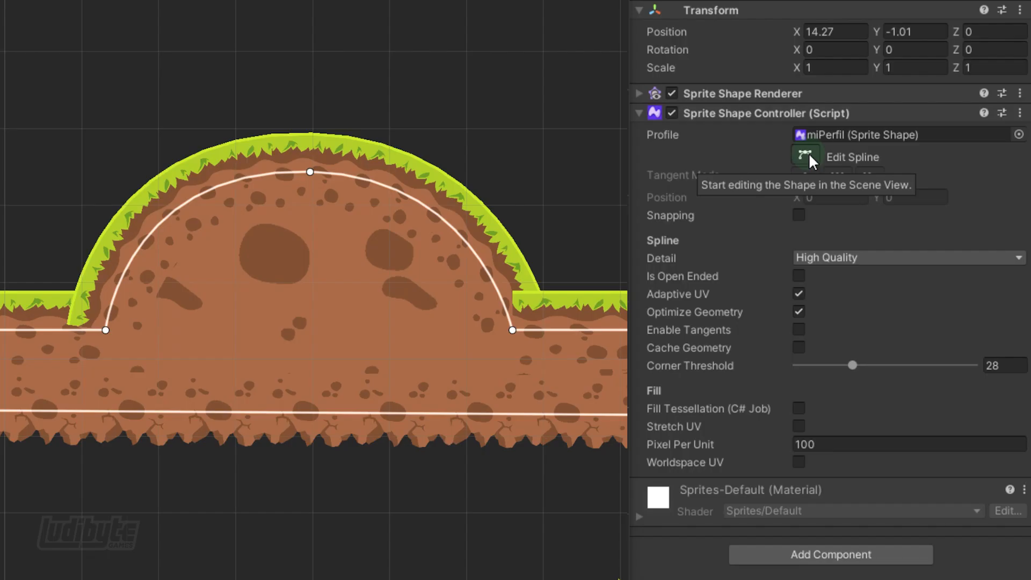
Set the dome's top spline point to X -0.29, Y 3.6 with height 1, keeping its corner Automatic
click(311, 171)
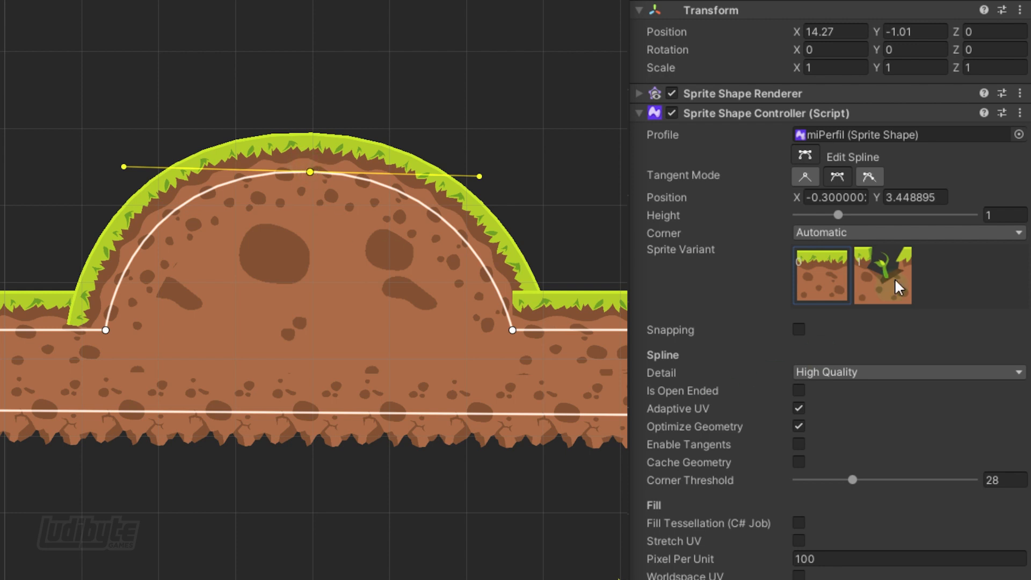
click(799, 197)
drag(806, 198, 859, 218)
text(01)
click(852, 232)
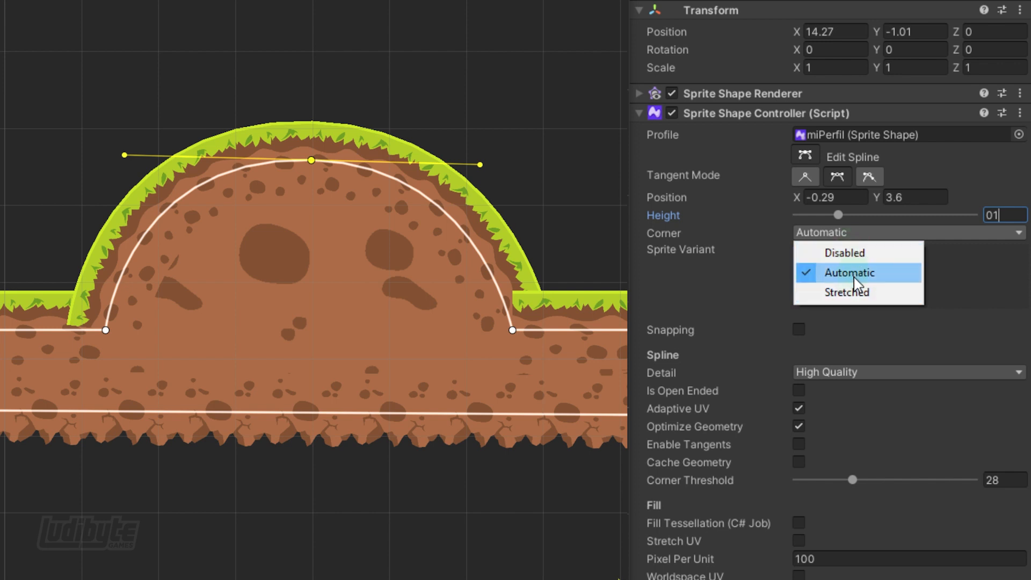
click(691, 282)
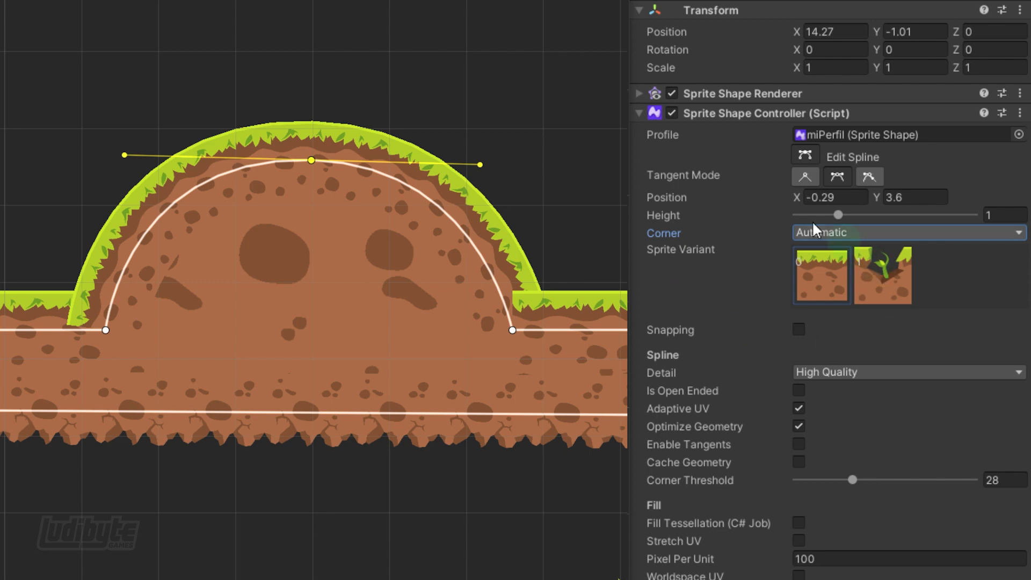
Try adding spline points on both flanks of the dome and applying the plant sprite variant to part of its edge
click(208, 180)
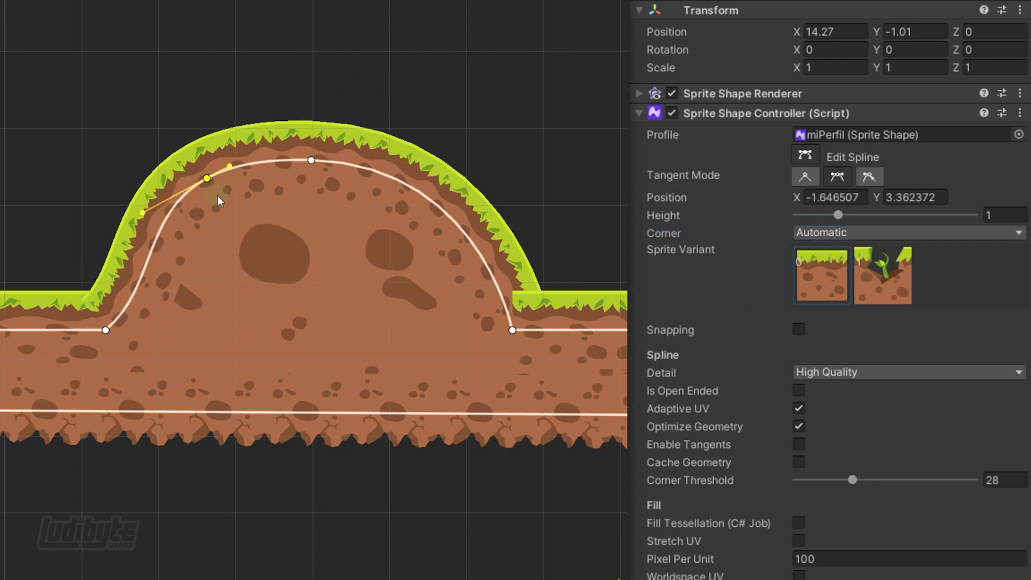
click(420, 194)
click(512, 330)
click(133, 295)
key(Delete)
mouse_move(311, 160)
mouse_down()
mouse_move(309, 151)
mouse_move(324, 156)
mouse_up()
click(892, 277)
drag(419, 193, 414, 191)
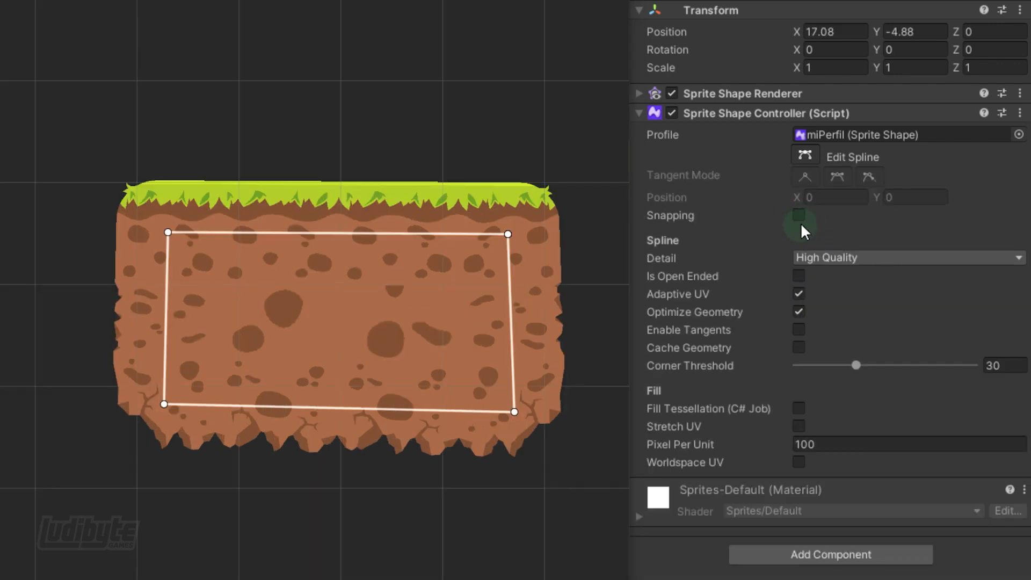
Enable snapping, align the rectangular platform's spline points and finish editing its spline
click(799, 224)
drag(509, 233, 538, 175)
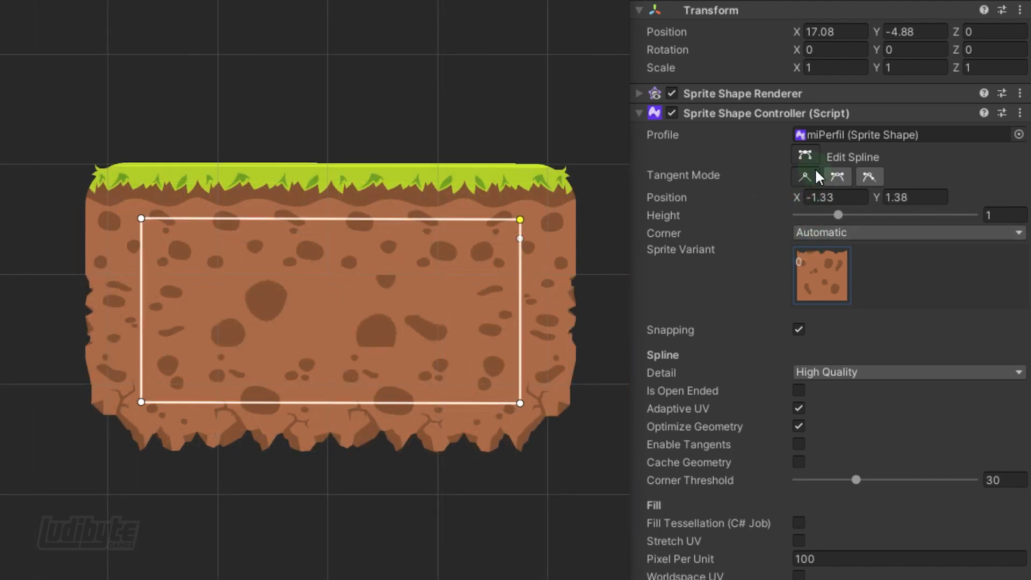
click(806, 157)
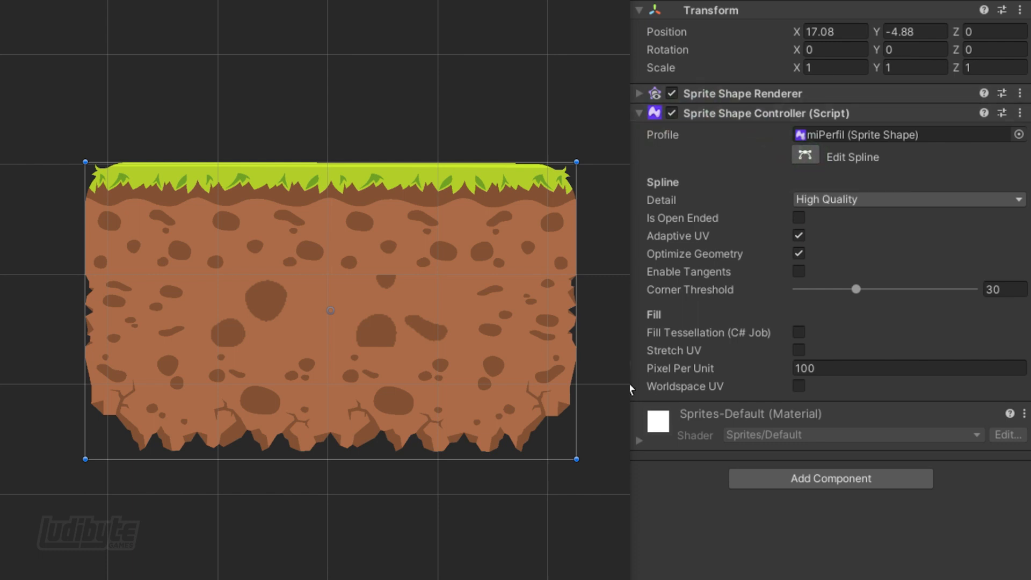
Try another spline detail level on the platform, undo it, and toggle Is Open Ended on and off
click(869, 202)
click(867, 239)
key(ctrl+z)
click(799, 217)
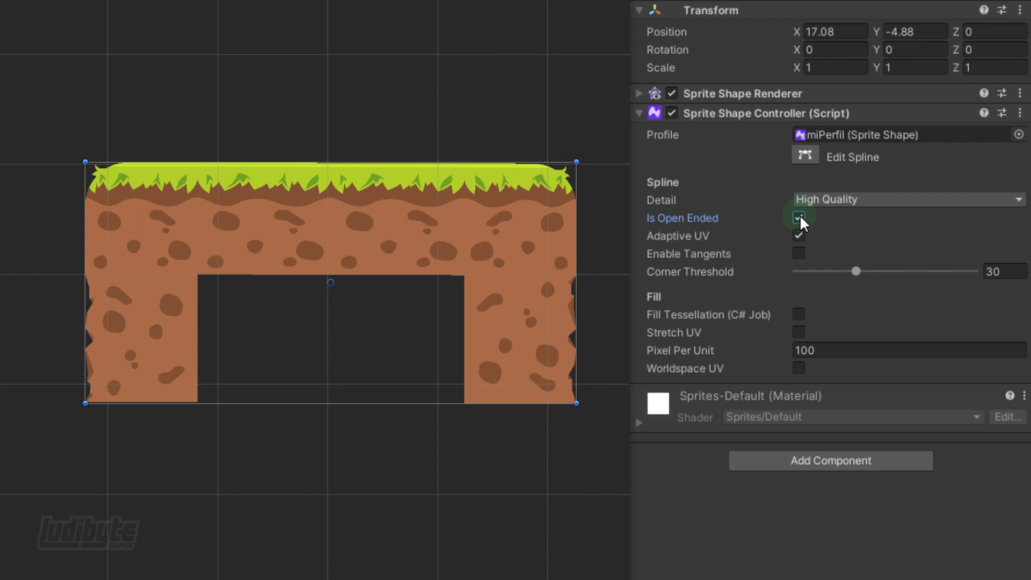
click(799, 218)
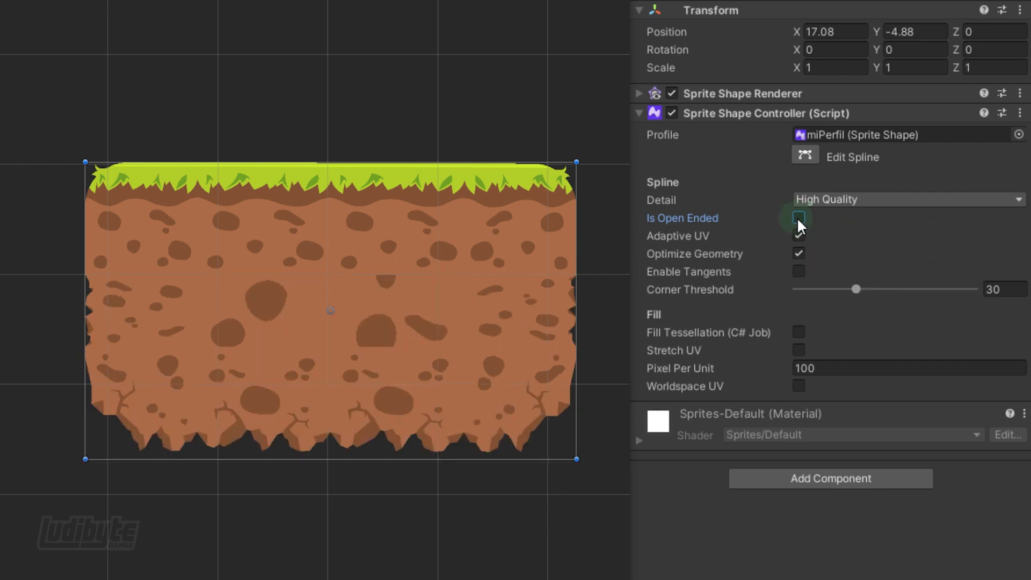
Turn off Adaptive UV, enable tangents and lower the corner threshold on the platform, and enable Fill Tessellation on the dome
click(799, 235)
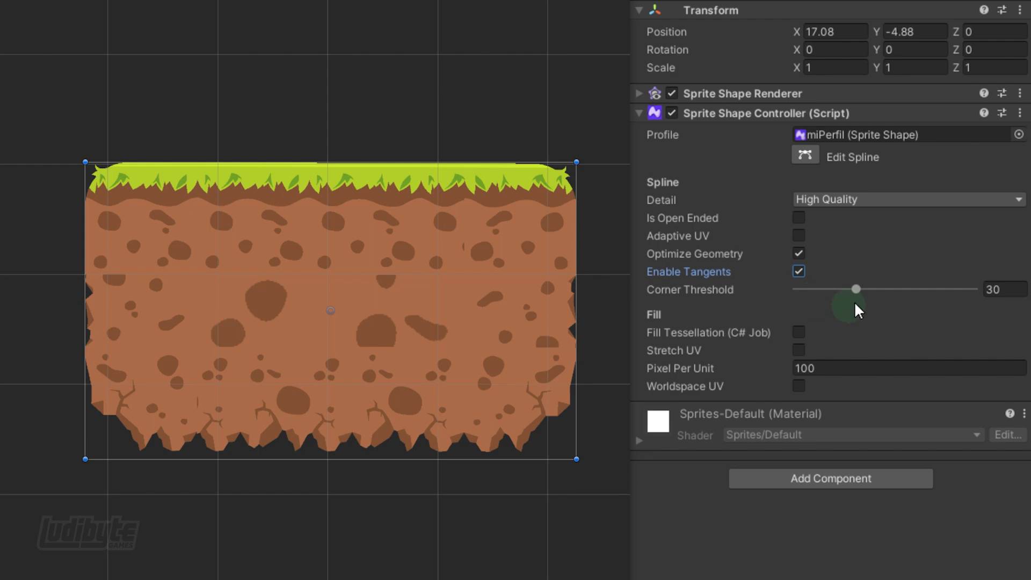
drag(857, 289, 792, 288)
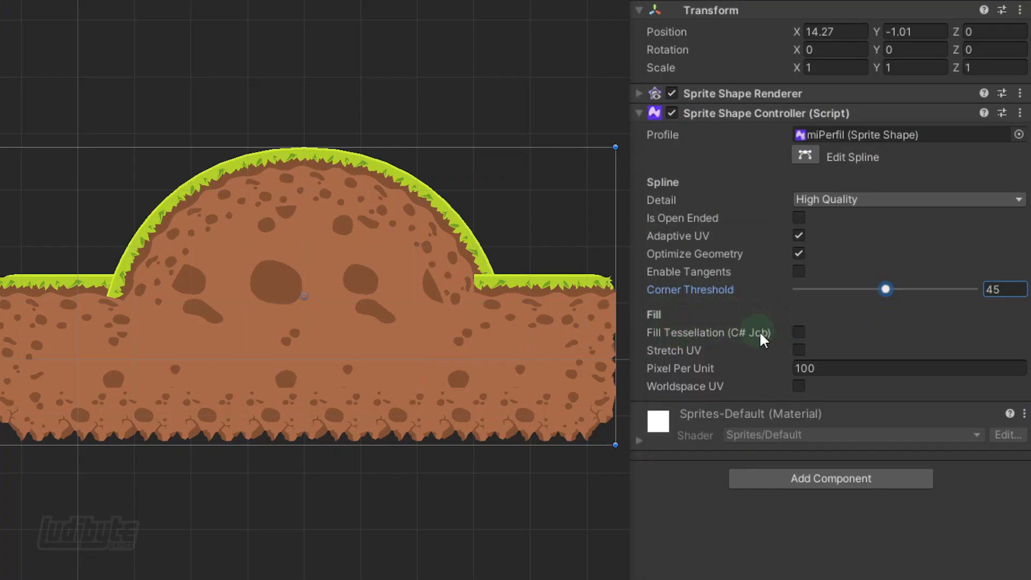
click(798, 334)
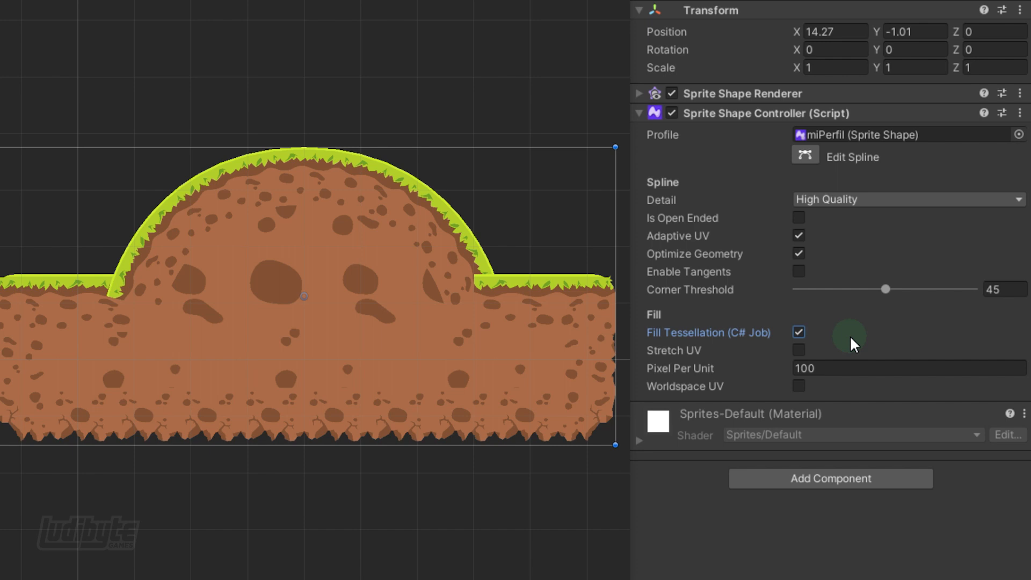
Try Stretch UV on the dome's fill and turn it off again, set Pixel Per Unit to 200 and enable Worldspace UV
click(799, 350)
drag(772, 365, 853, 371)
click(799, 351)
click(807, 367)
text(200)
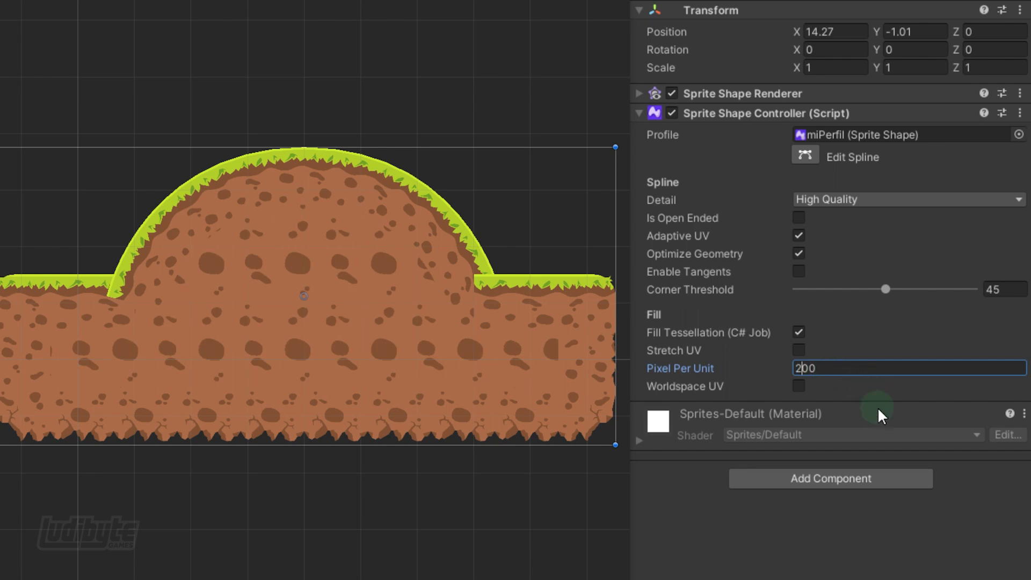
click(800, 387)
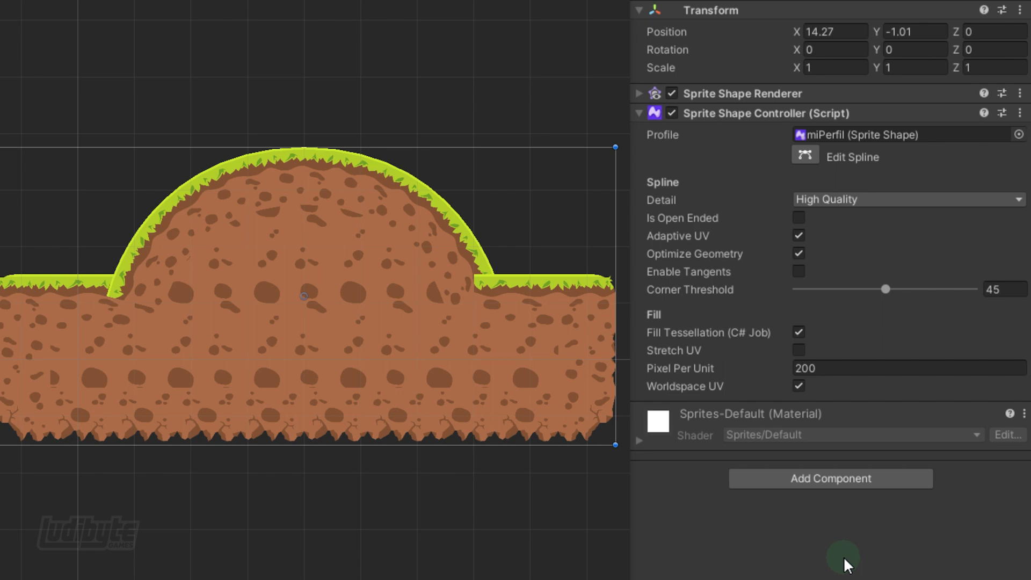
Add an Edge Collider 2D component to the dome sprite shape
scroll(844, 556, down, 5)
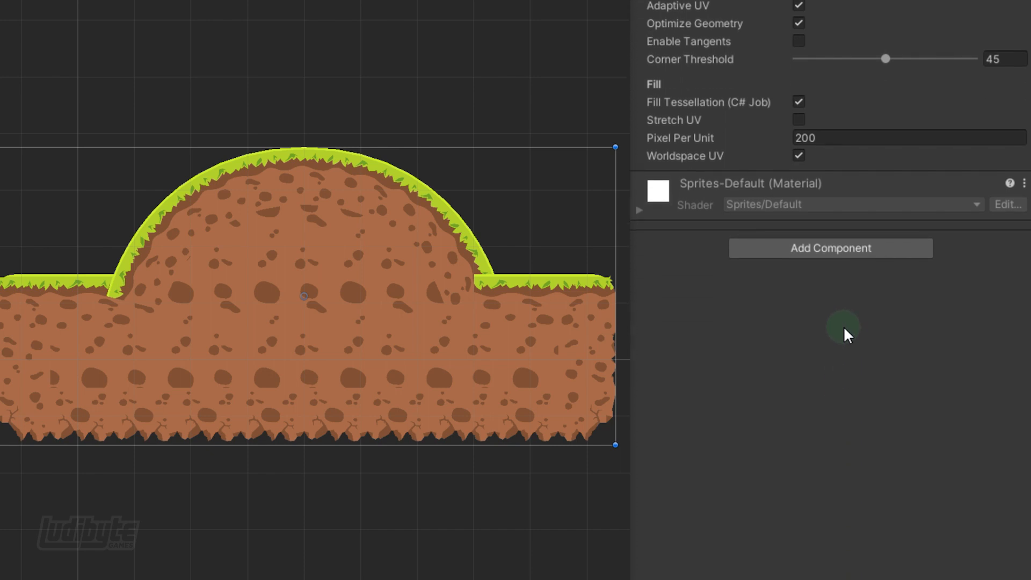
click(771, 251)
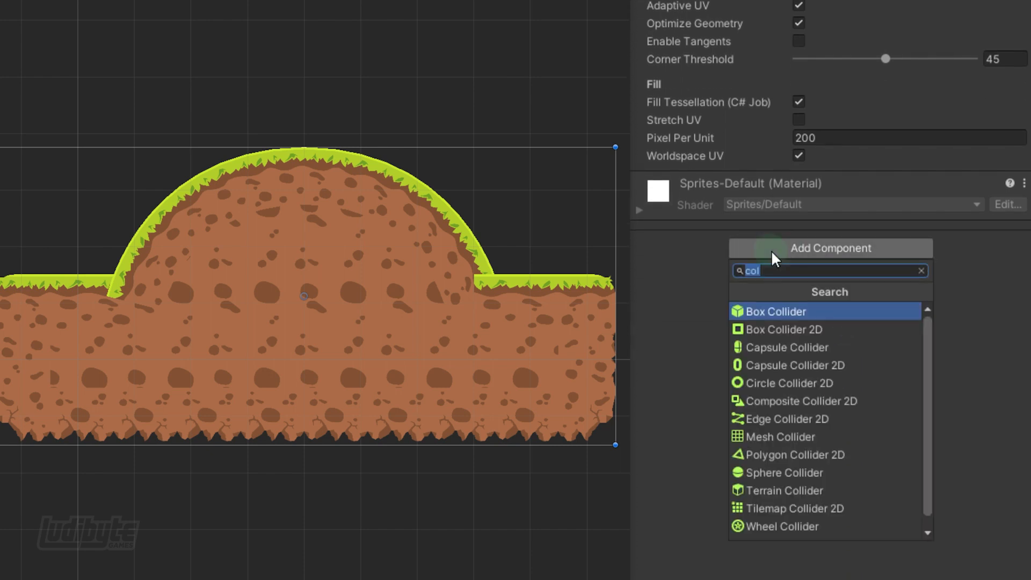
text(edge)
key(Return)
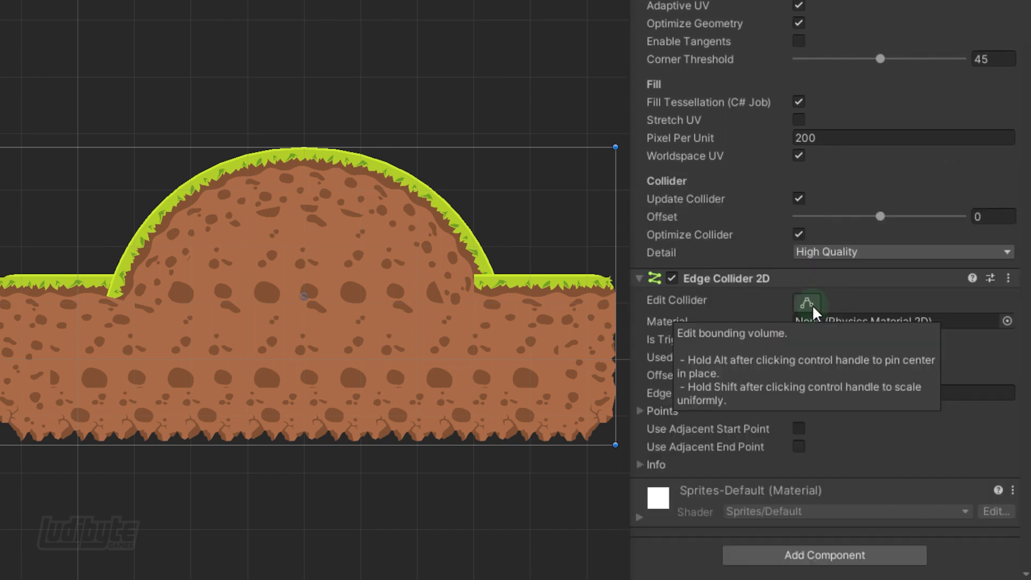
Keep Update Collider enabled, set the collider offset to 0.5, toggle Optimize Collider off and on, and open its detail levels
click(800, 199)
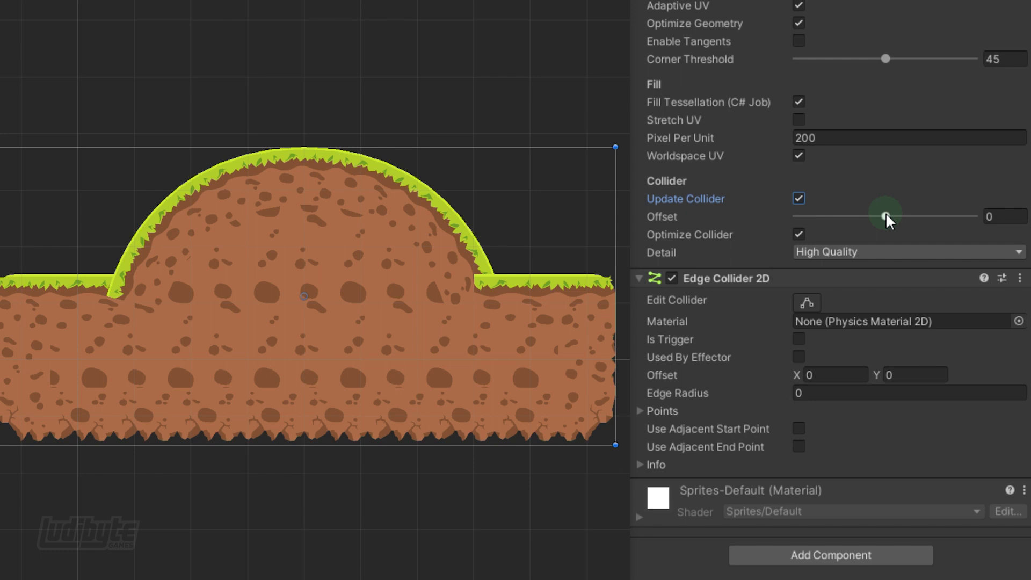
mouse_move(887, 216)
mouse_down()
mouse_move(995, 214)
mouse_move(822, 245)
mouse_move(992, 236)
mouse_move(895, 247)
mouse_move(871, 218)
mouse_up()
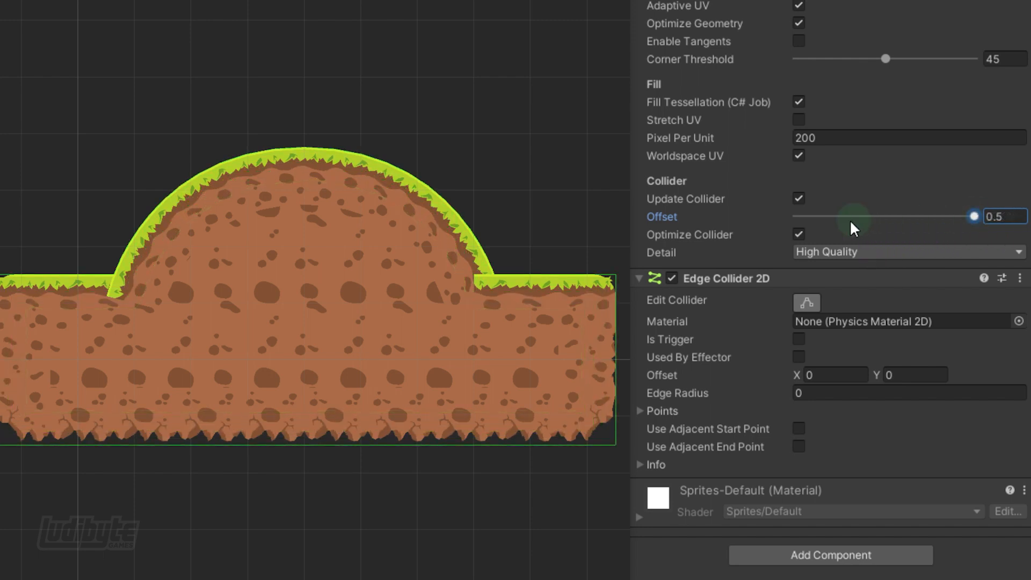
click(800, 233)
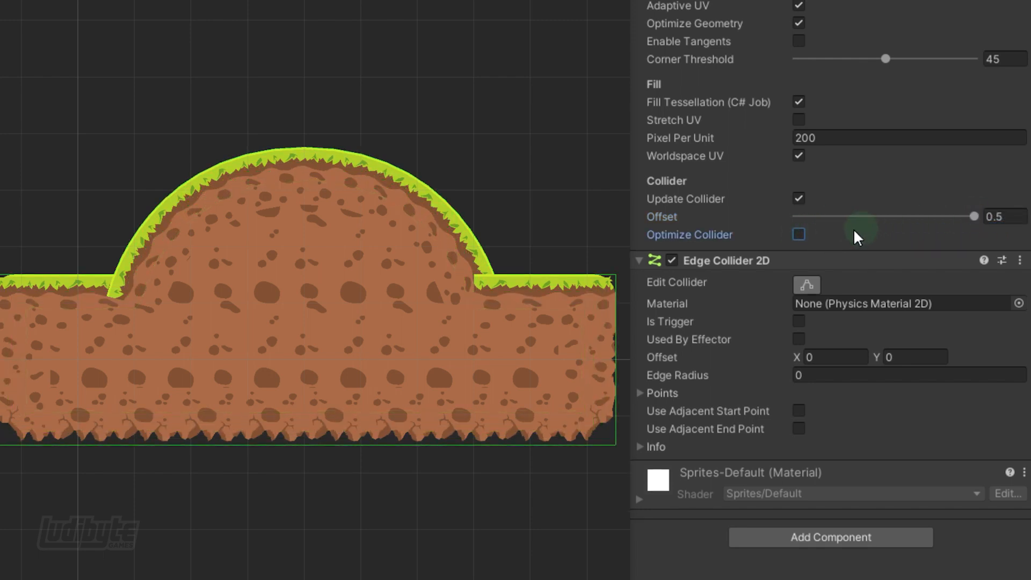
click(800, 234)
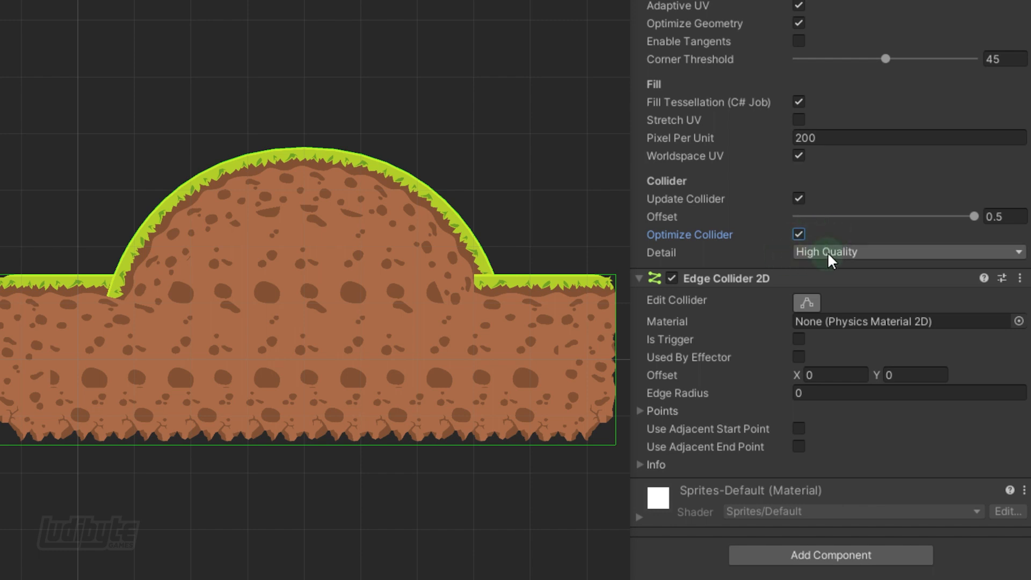
click(829, 255)
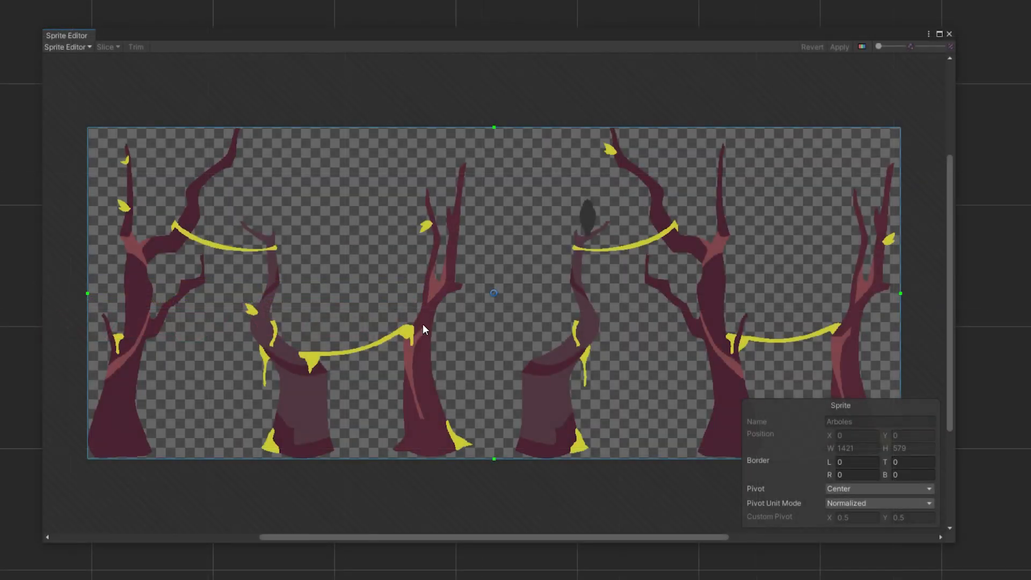
Apply the edits to the Arboles sprite in the Sprite Editor
click(847, 47)
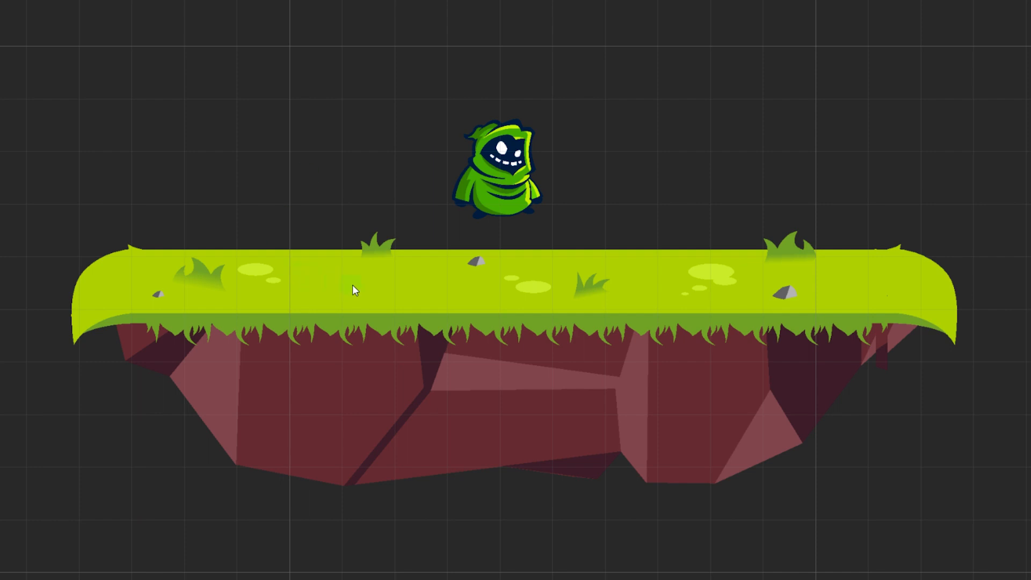
Try resizing the grassy platform sprite in the scene and set its texture's Pixels Per Unit to 200
click(581, 288)
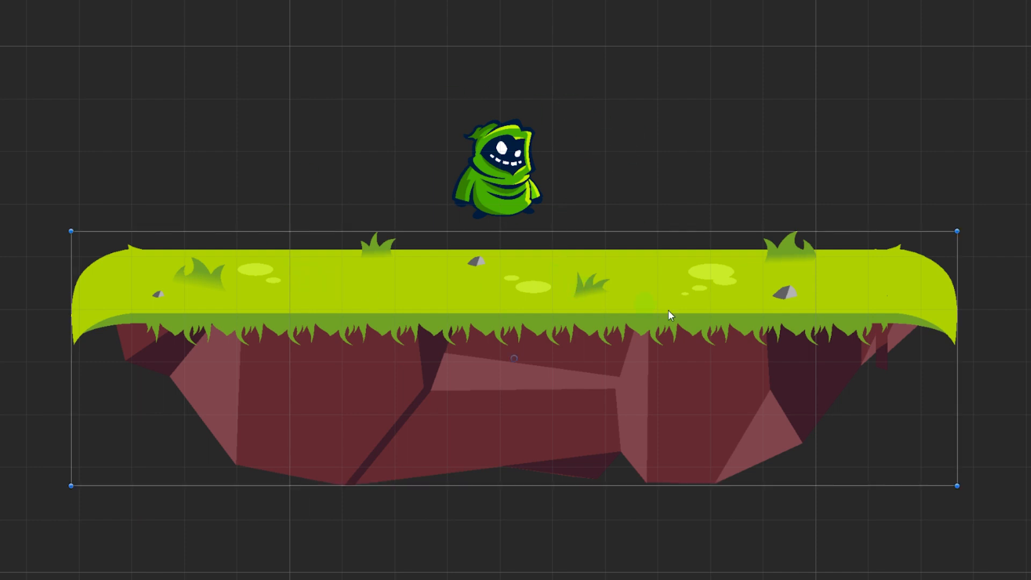
drag(959, 230, 696, 291)
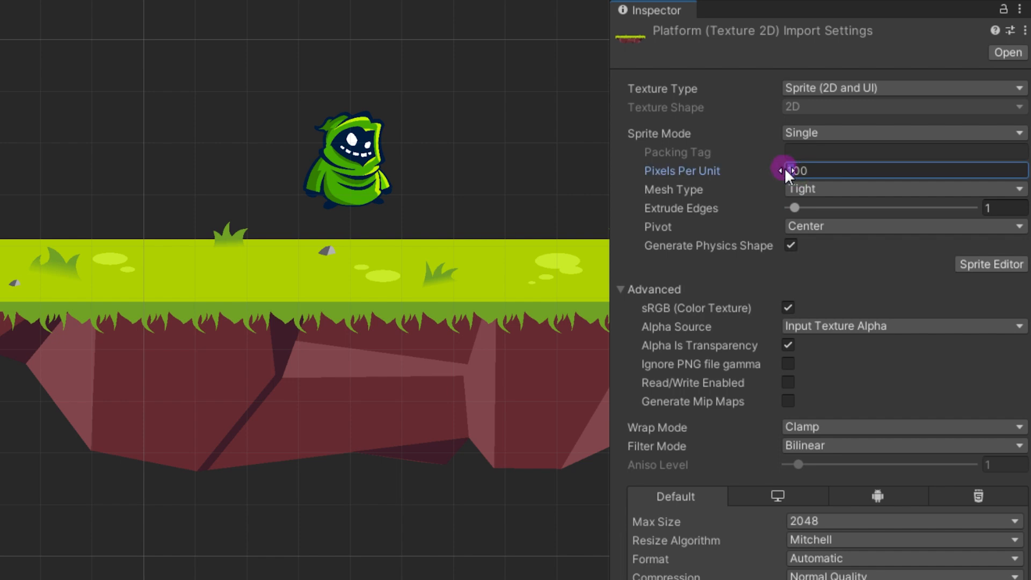
key(BackSpace)
text(200)
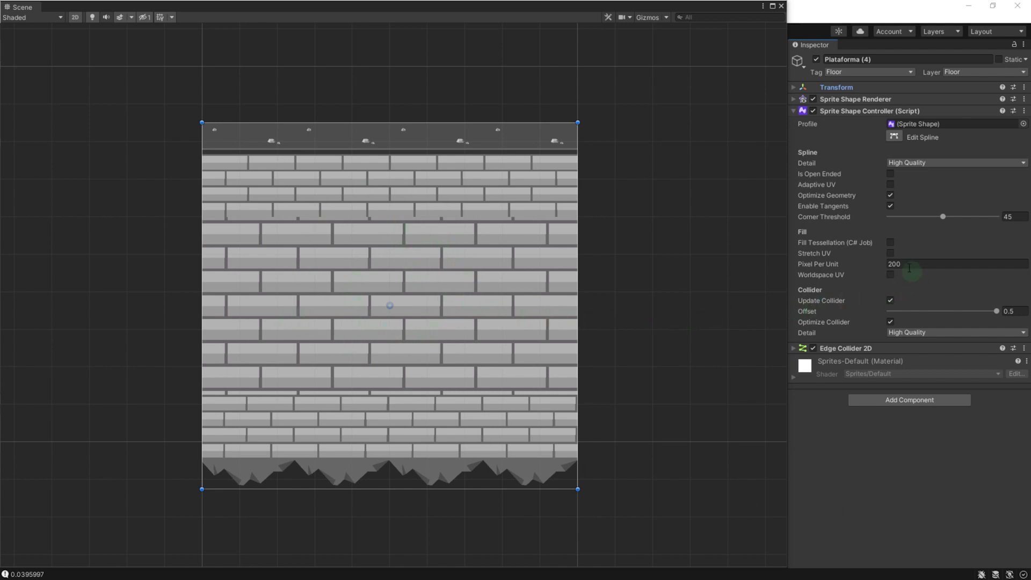
Compare the brick platform's fill with Stretch UV on and off, and enable Stretch UV while editing the spline
click(891, 253)
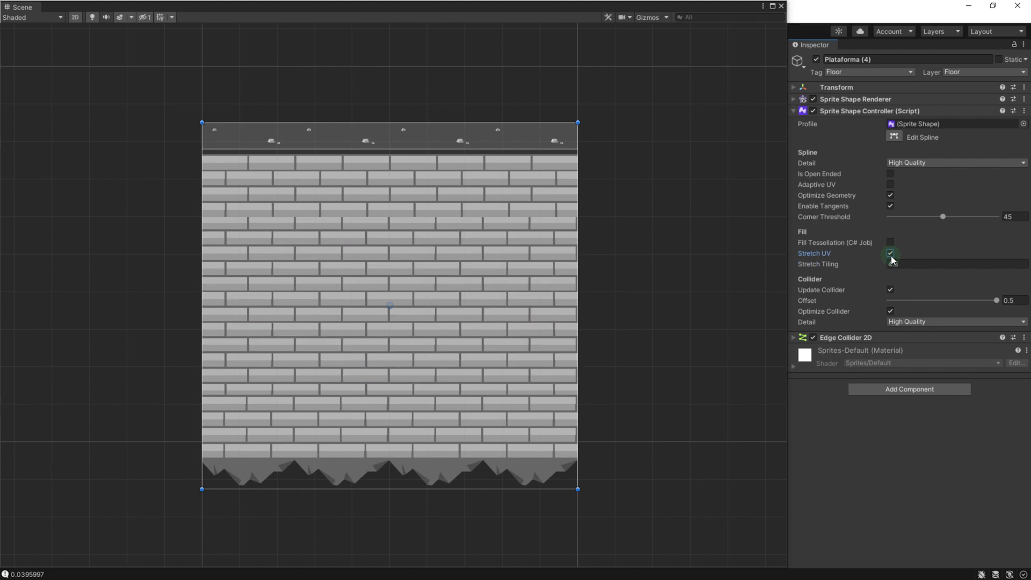
click(891, 253)
click(883, 310)
click(890, 299)
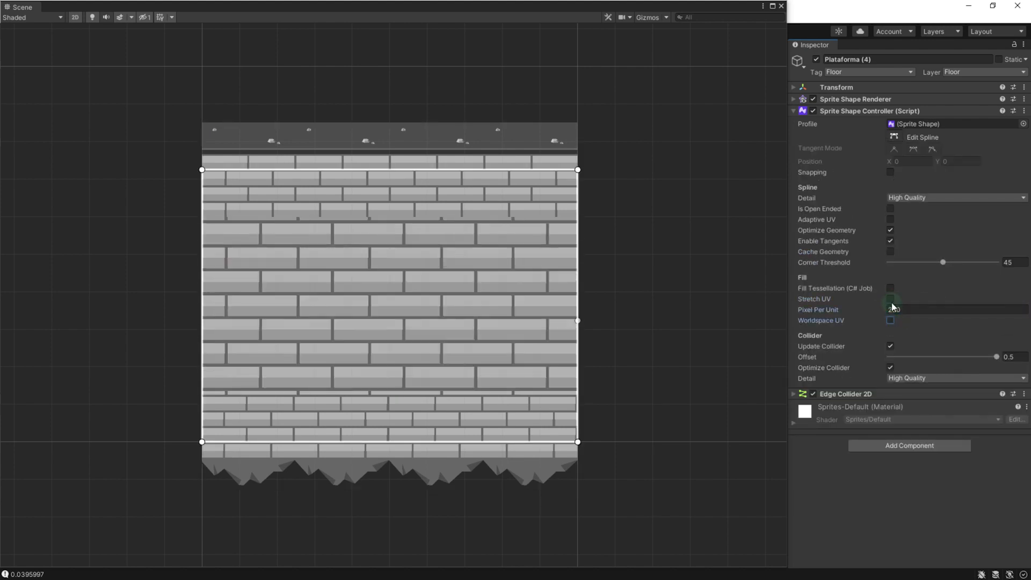
Add a spline point midway along the brick platform's upper edge, give it continuous tangents and raise it to about X 3.65, Y 8.95
click(389, 169)
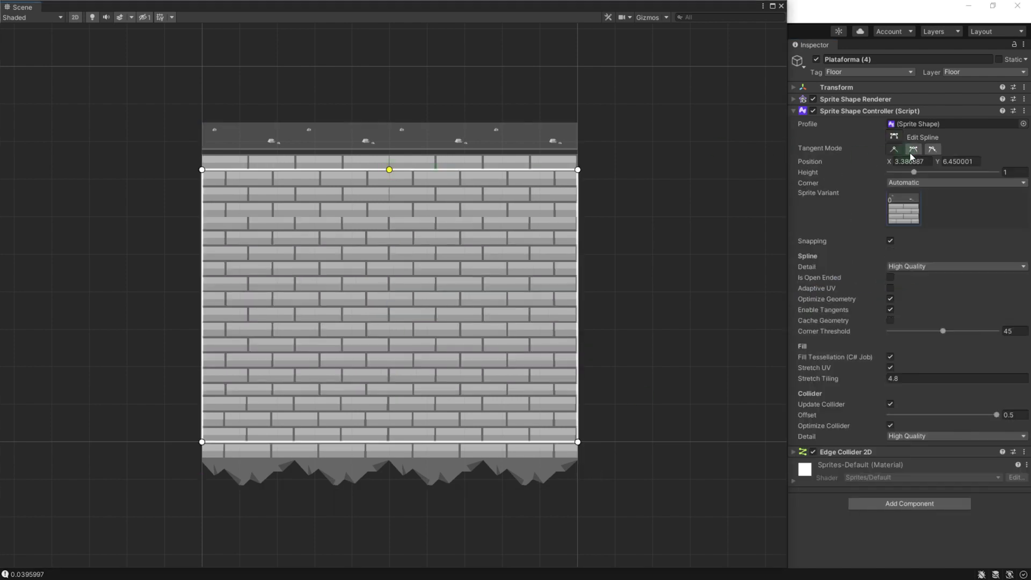
drag(389, 169, 529, 282)
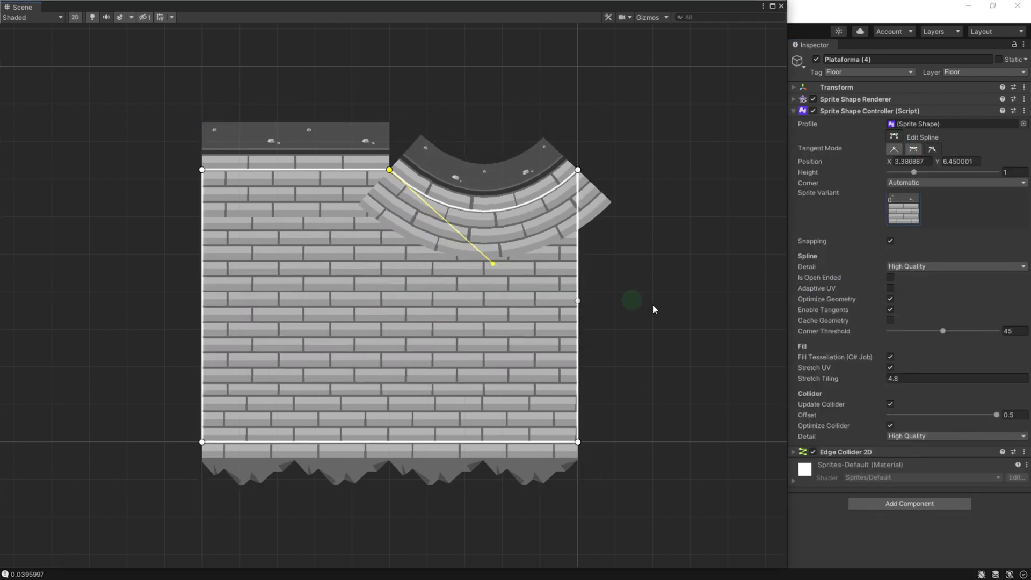
click(914, 151)
drag(390, 171, 416, 97)
click(913, 149)
Lengthen both tangents of the raised point horizontally to shape the brick platform's top into a wide rounded arch
middle_drag(633, 170, 640, 215)
drag(422, 143, 556, 122)
drag(329, 121, 244, 121)
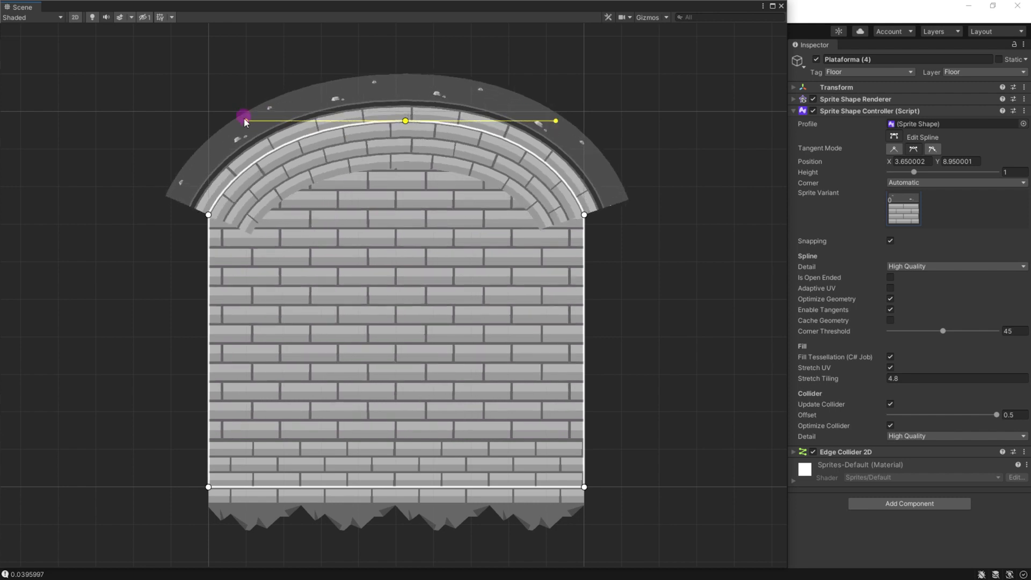
Pull the arch's top spline point down into the brick platform and level its tangent to form a concave curve
drag(886, 179, 908, 180)
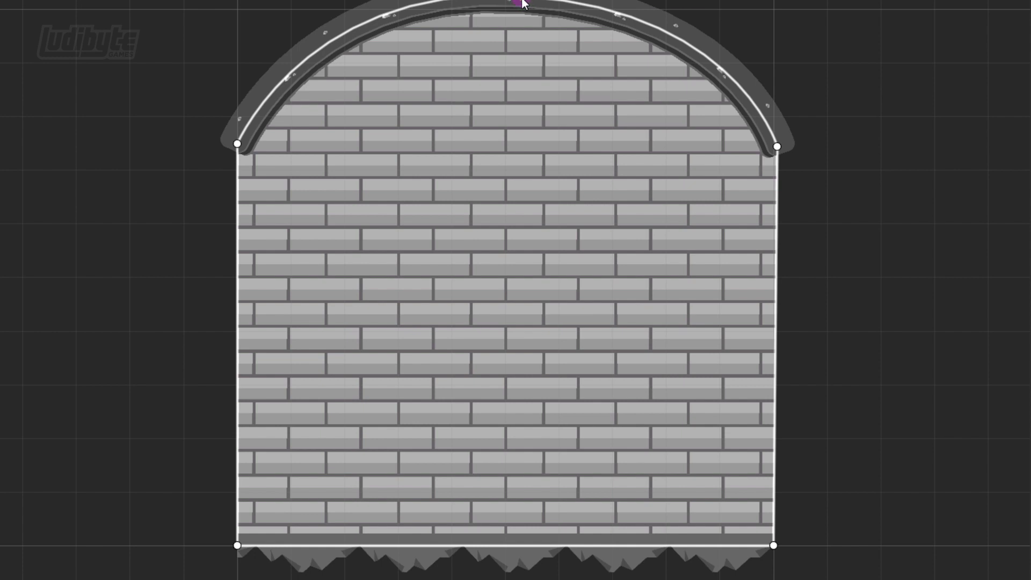
drag(525, 6, 504, 360)
drag(717, 372, 723, 350)
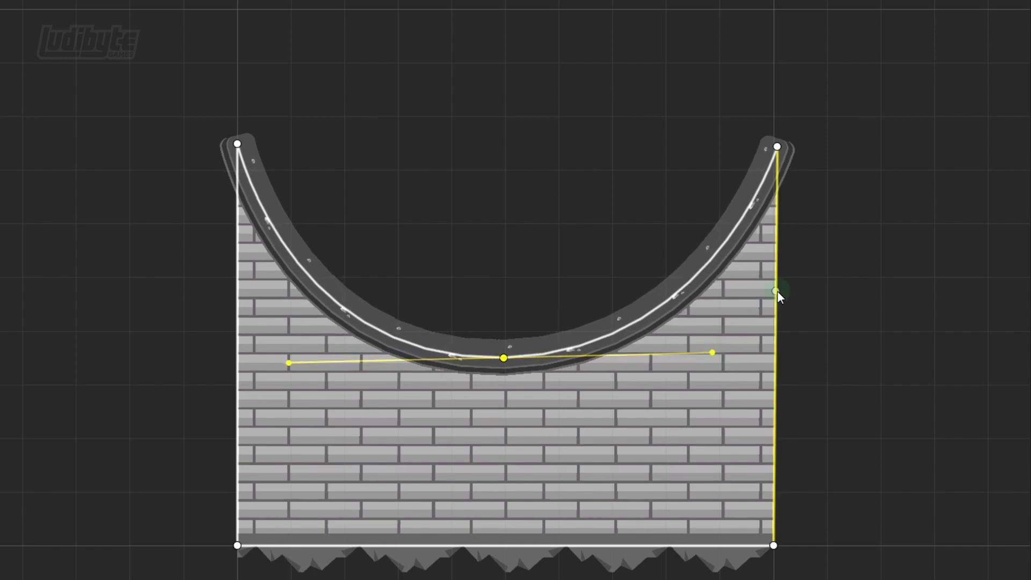